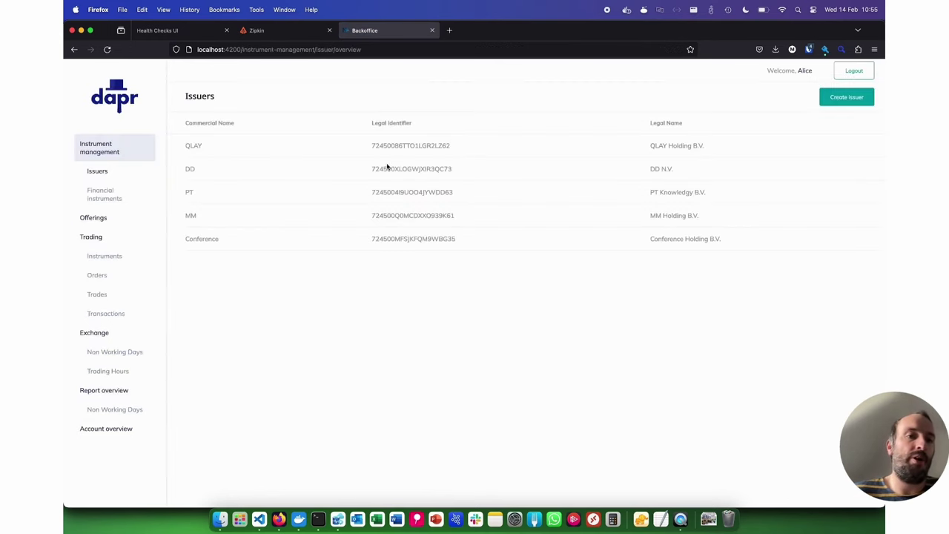
# Step: Switch to Visual Studio Code, open the investor portal at localhost:4201 from the third terminal session's output, and log out of the portal
pyautogui.press('super+Tab')
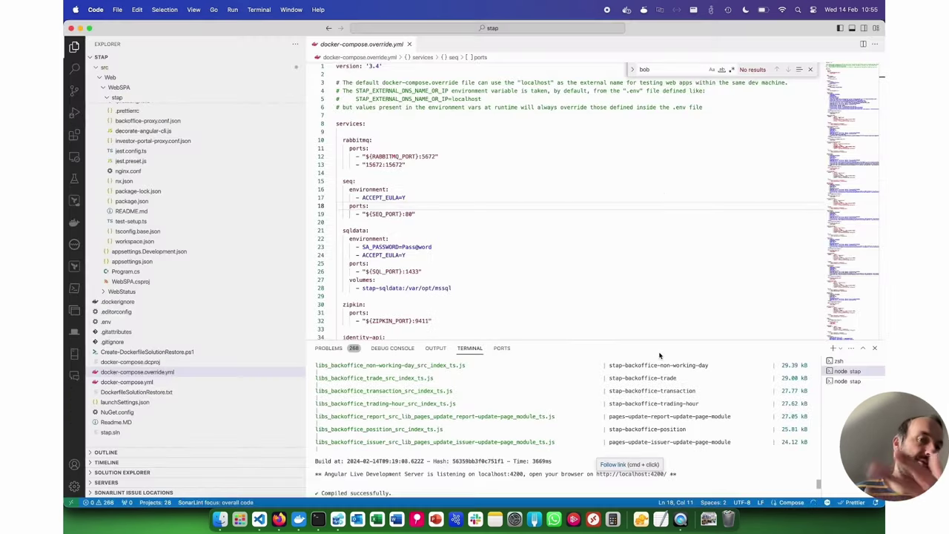
pyautogui.click(845, 381)
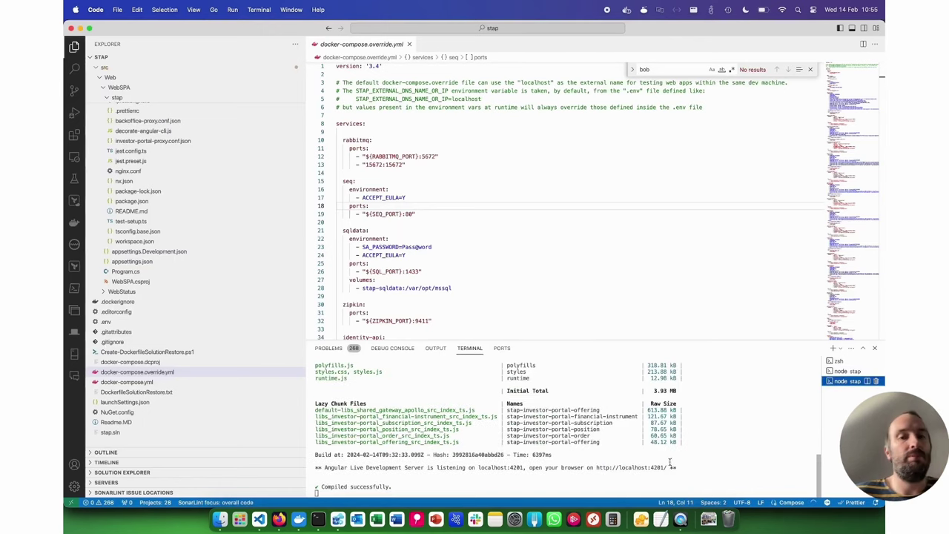
pyautogui.keyDown('super'); pyautogui.click(648, 470); pyautogui.keyUp('super')
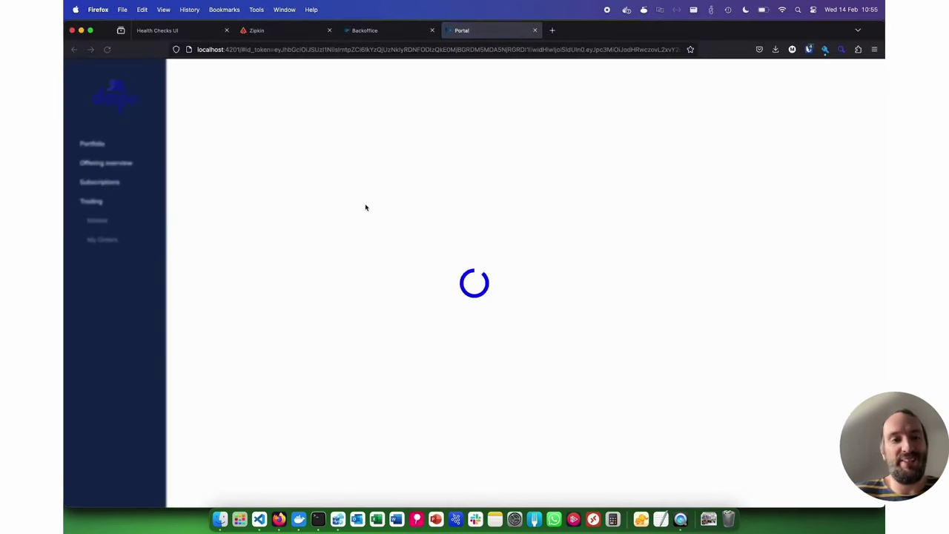
pyautogui.click(846, 73)
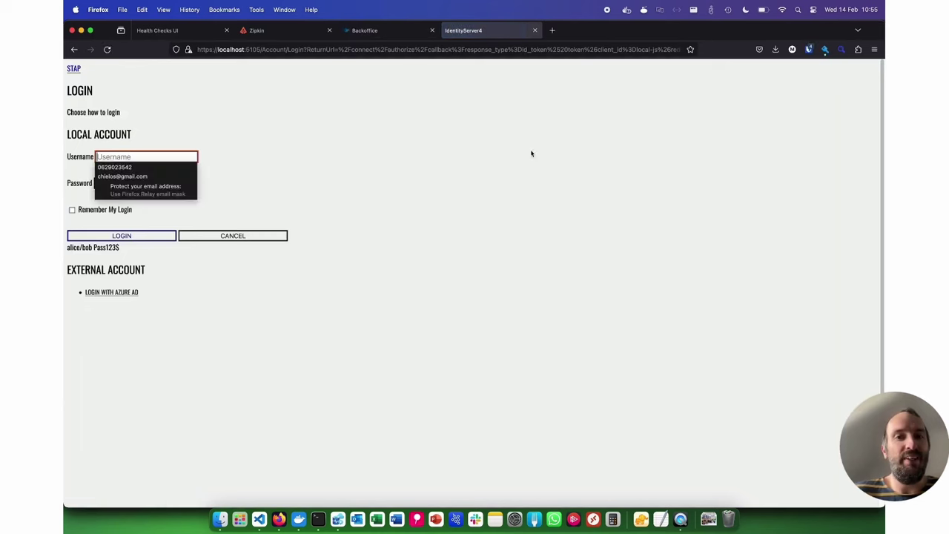
# Step: Sign in to the investor portal with the second demo account's username and password
pyautogui.click(174, 155)
pyautogui.write('bob')
pyautogui.press('Tab')
pyautogui.write('P')
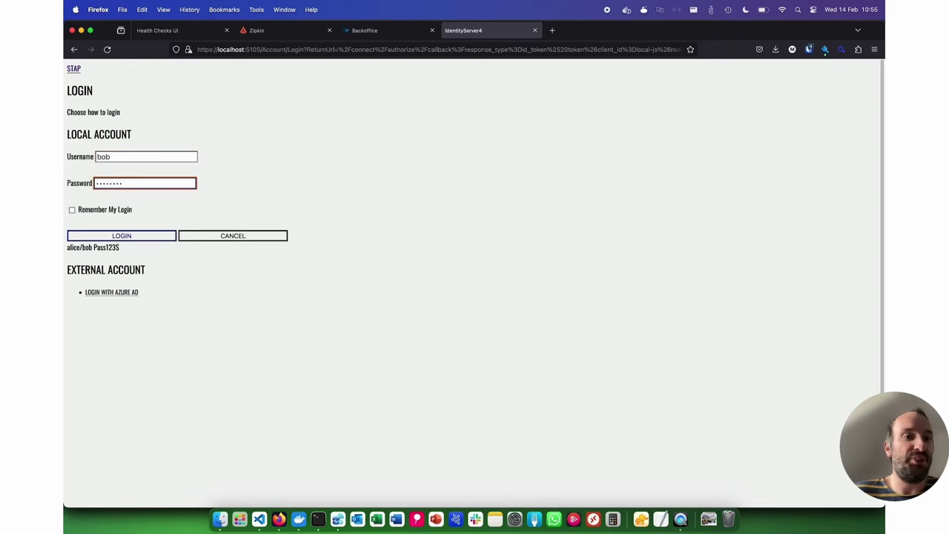
pyautogui.press('Return')
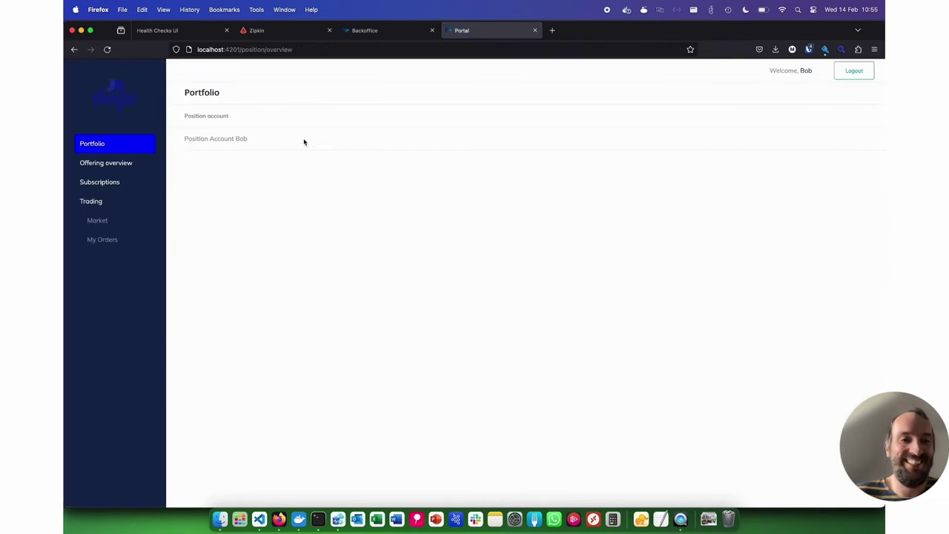
# Step: Check the cash position of the investor's position account and return to the portfolio overview
pyautogui.click(245, 140)
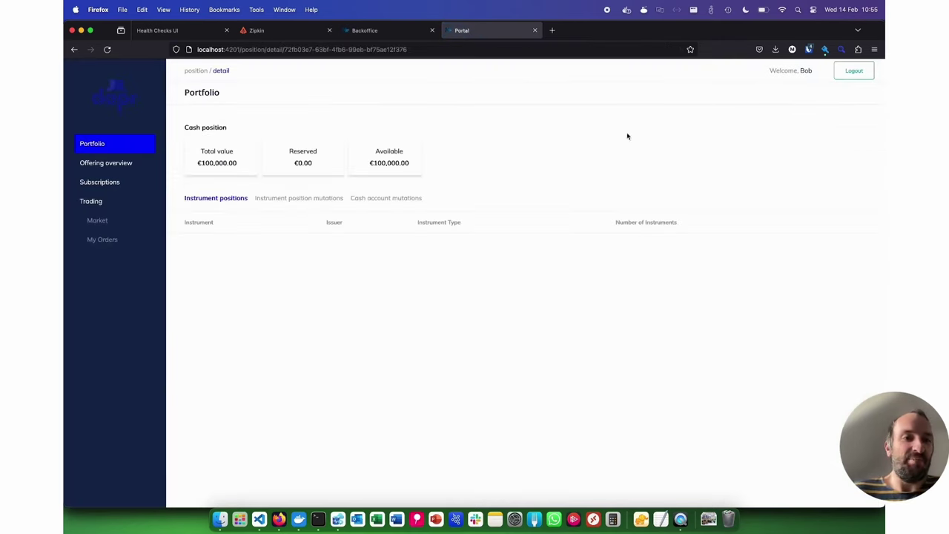
pyautogui.click(126, 149)
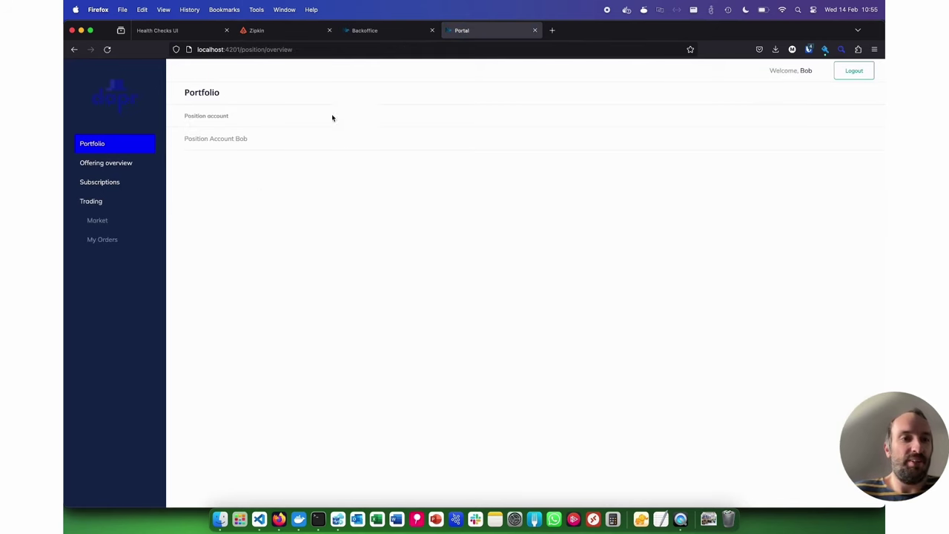
# Step: Review the QLAY issuer details, the financial instruments and the offerings in the Backoffice
pyautogui.click(378, 32)
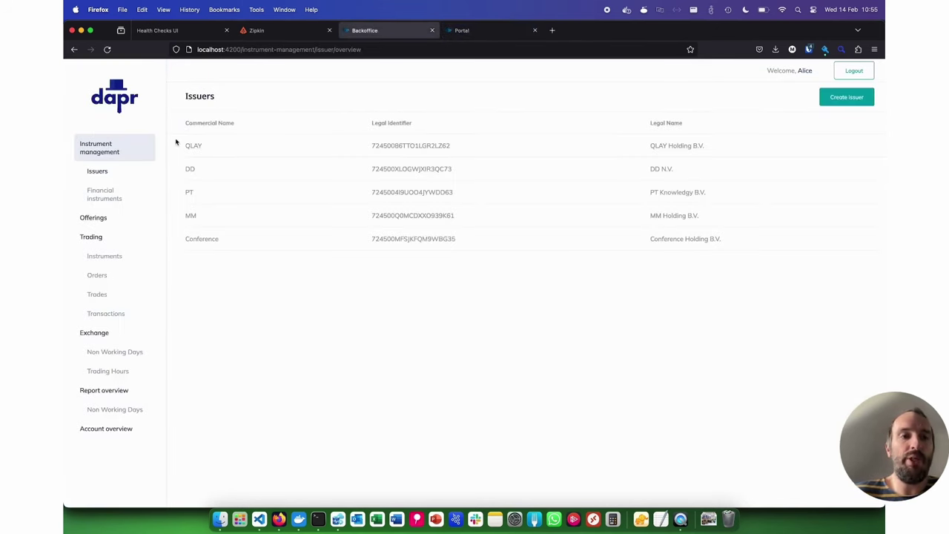
pyautogui.click(608, 151)
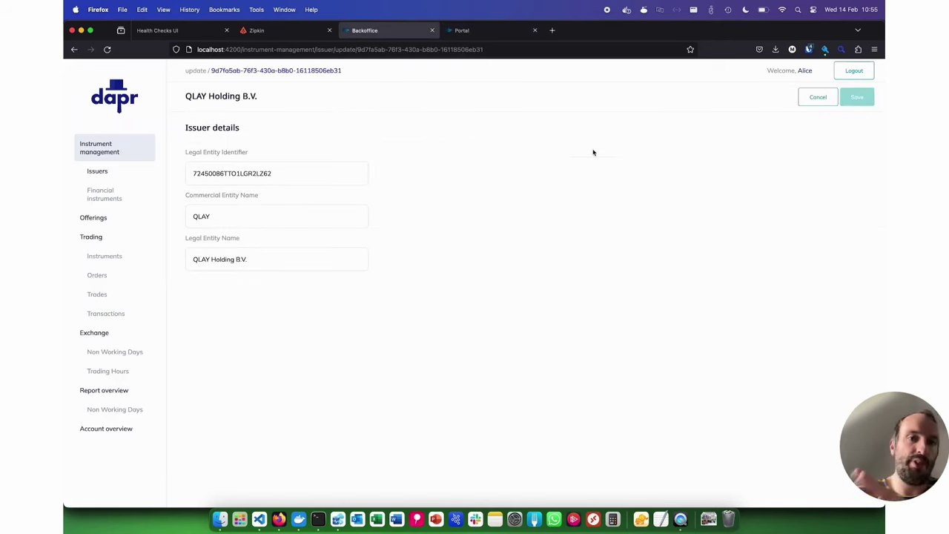
pyautogui.click(104, 196)
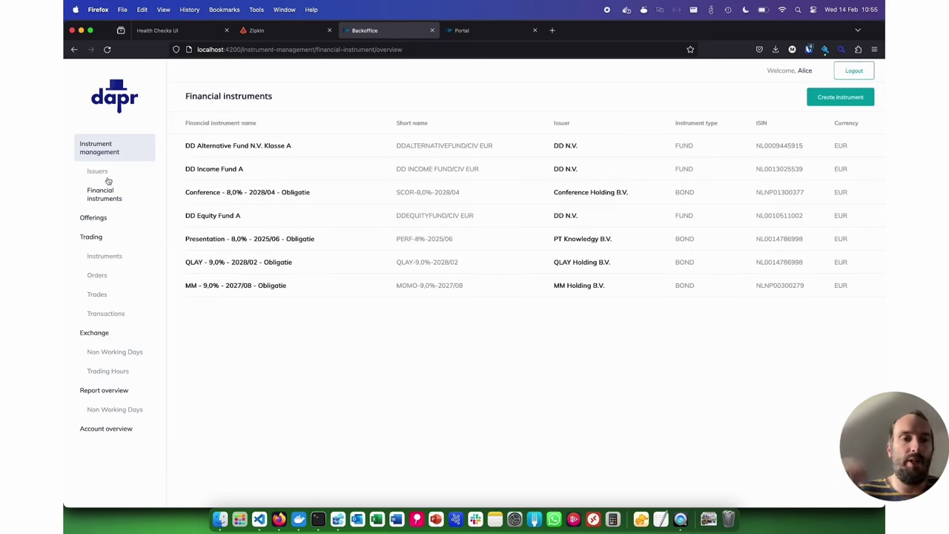
pyautogui.click(106, 217)
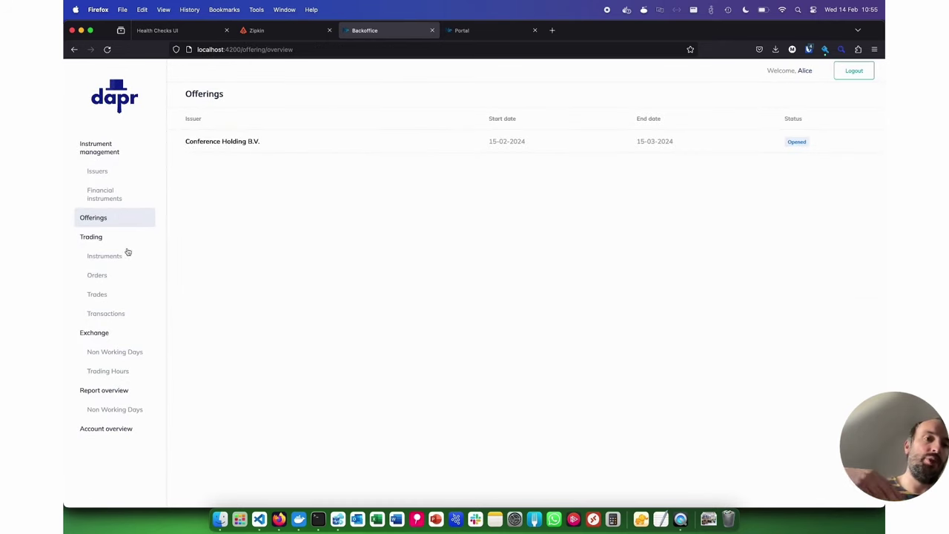
# Step: Look through the trading section's instruments, transactions and orders in the Backoffice
pyautogui.click(99, 256)
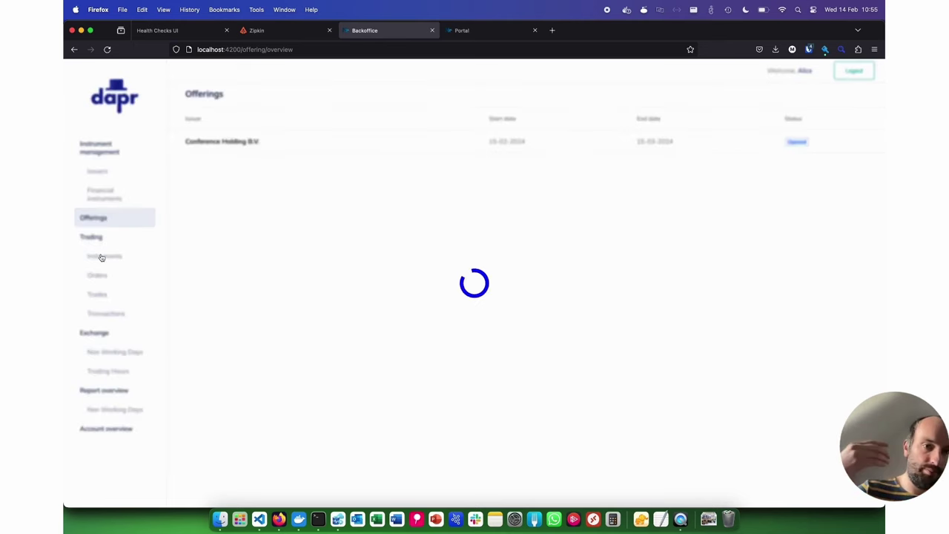
pyautogui.click(105, 314)
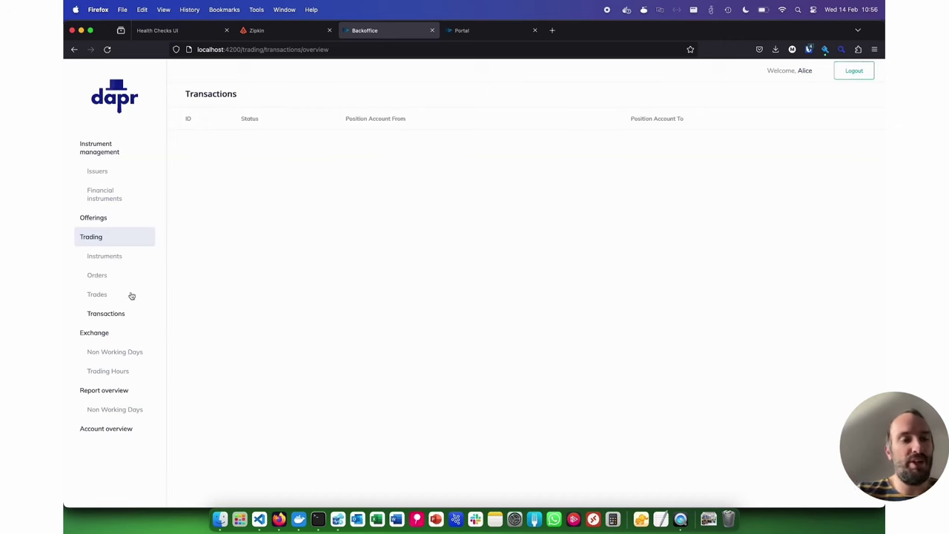
pyautogui.click(99, 281)
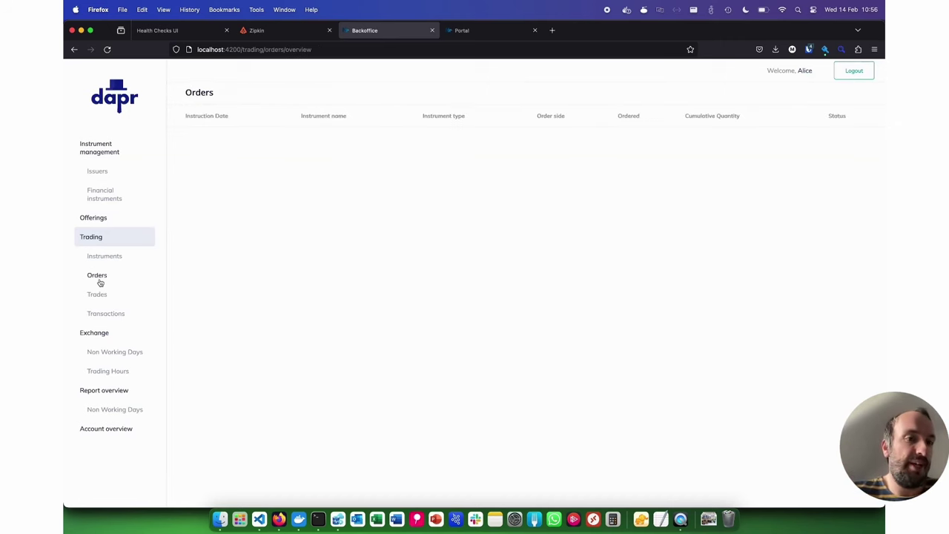
# Step: Examine the exchange's non-working days and its trading hours, including Monday's opening and closing times
pyautogui.click(106, 354)
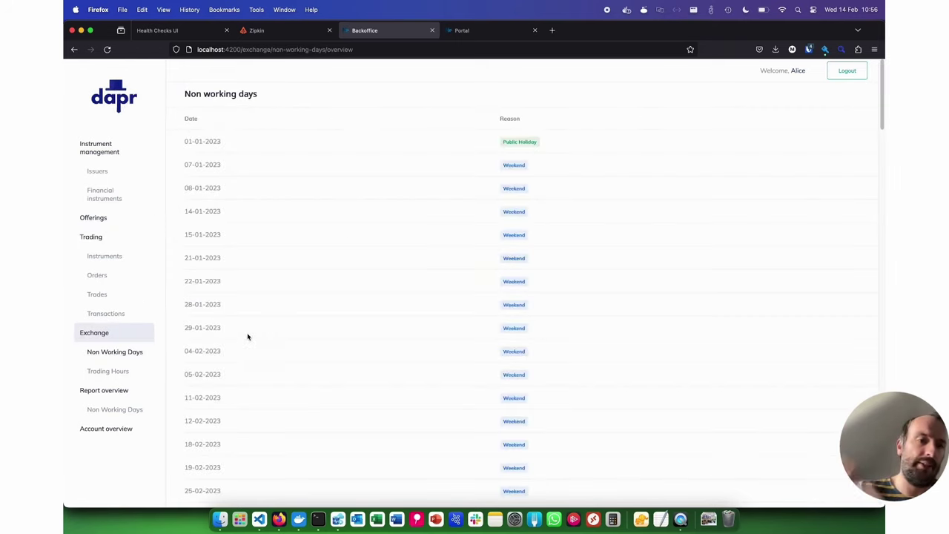
pyautogui.scroll(-5, 289, 220)
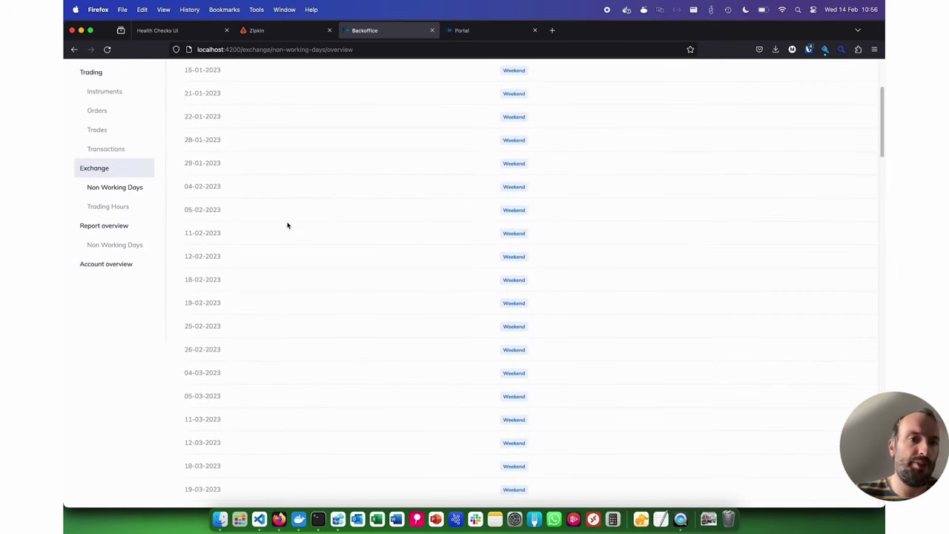
pyautogui.scroll(5, 289, 225)
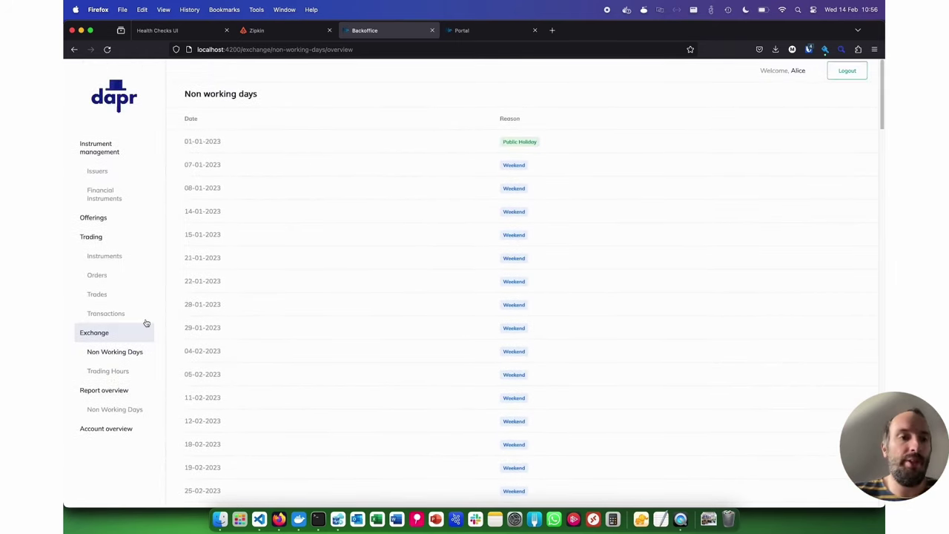
pyautogui.click(117, 370)
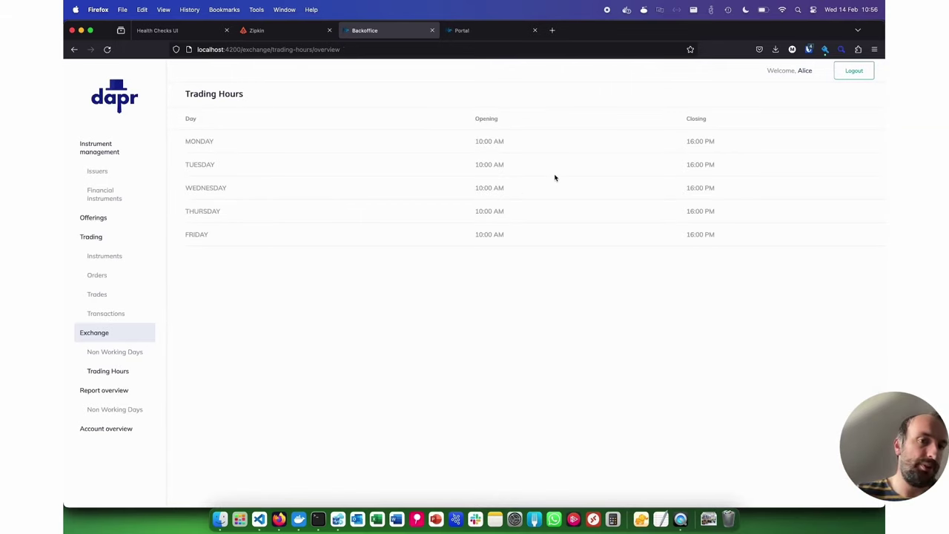
pyautogui.moveTo(476, 141); pyautogui.dragTo(524, 144)
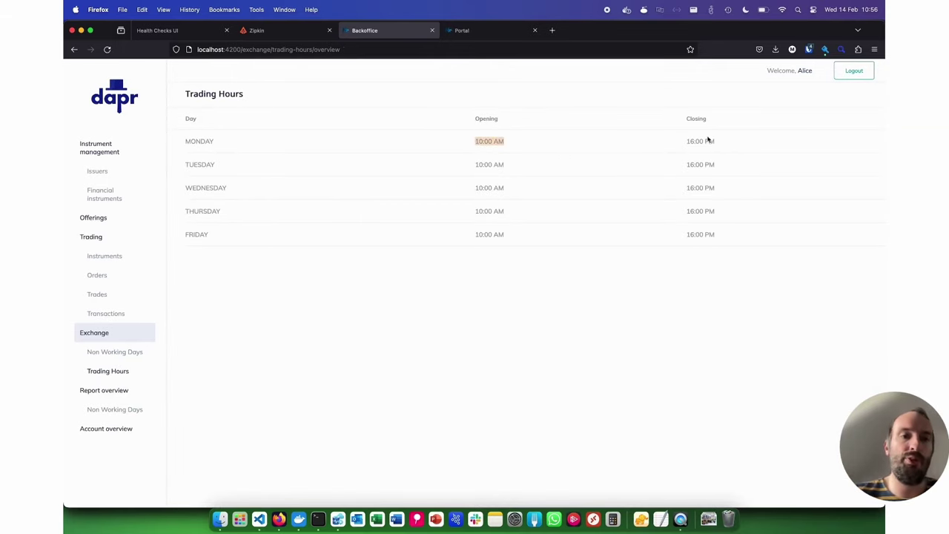
pyautogui.moveTo(686, 142); pyautogui.dragTo(715, 142)
pyautogui.click(390, 311)
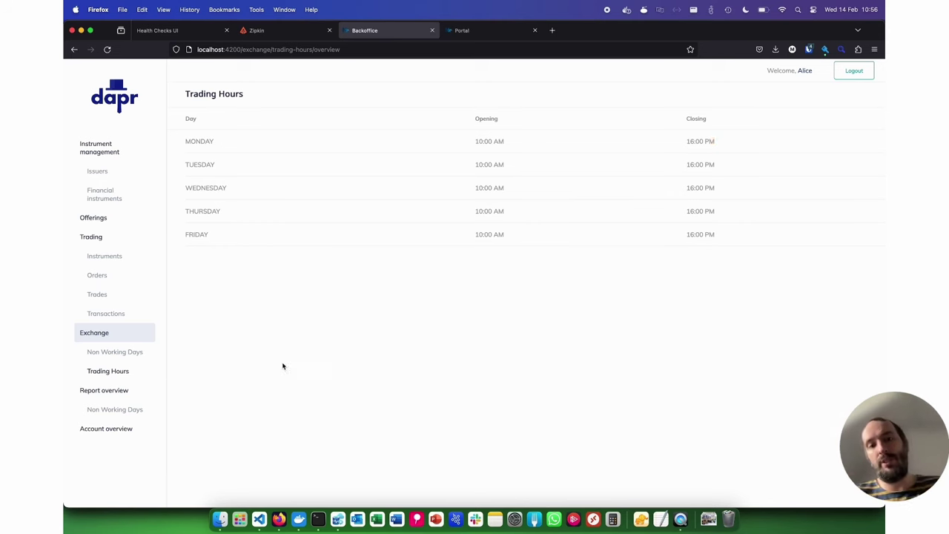
# Step: Inspect the ZJCN issuer's position account from the account overview and return to the list
pyautogui.click(115, 429)
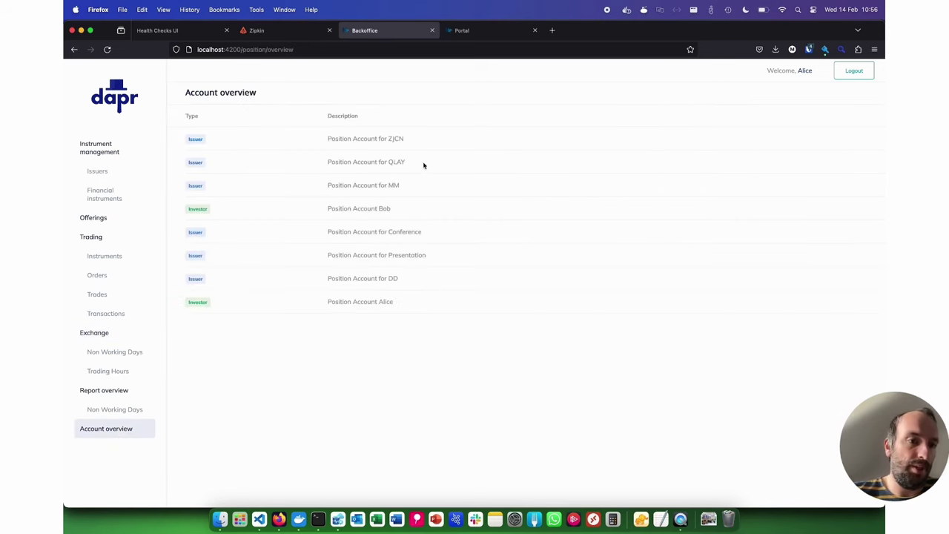
pyautogui.moveTo(392, 139); pyautogui.dragTo(435, 142)
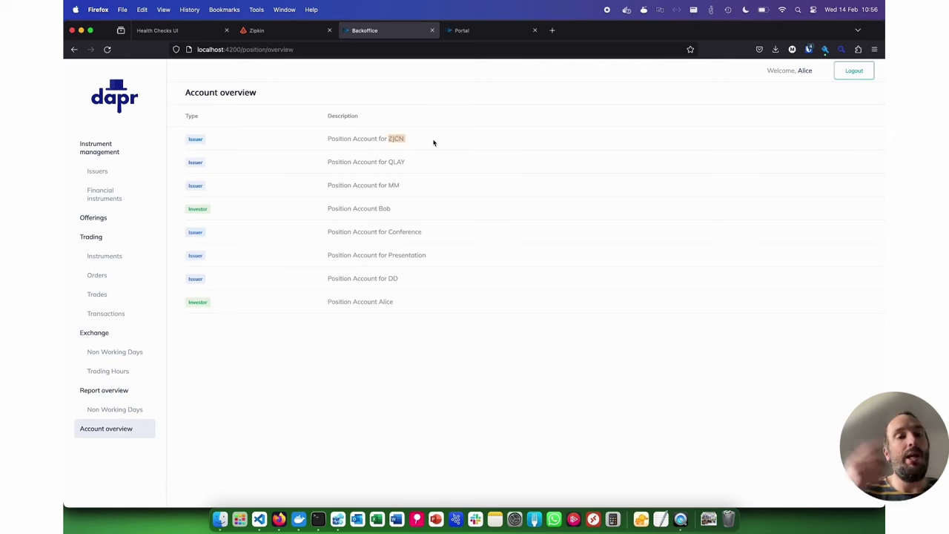
pyautogui.click(450, 142)
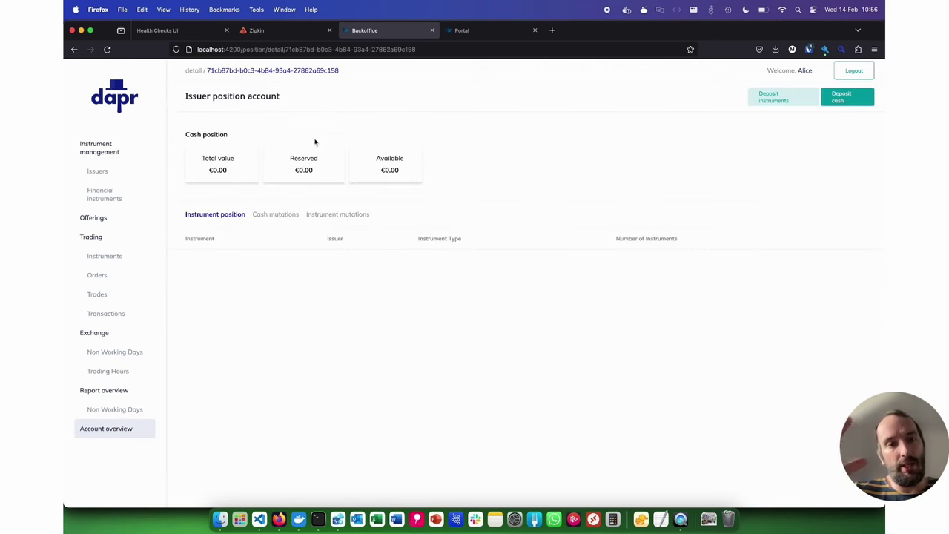
pyautogui.click(74, 50)
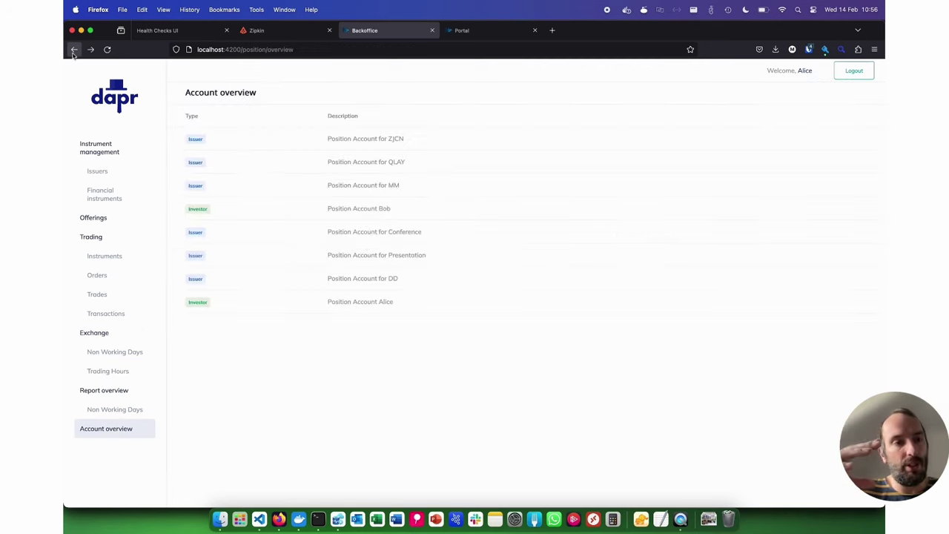
# Step: Examine the cash position and cash mutations of the first investor position account, and return to the account overview
pyautogui.click(385, 209)
pyautogui.moveTo(198, 171); pyautogui.dragTo(253, 173)
pyautogui.click(209, 195)
pyautogui.click(289, 215)
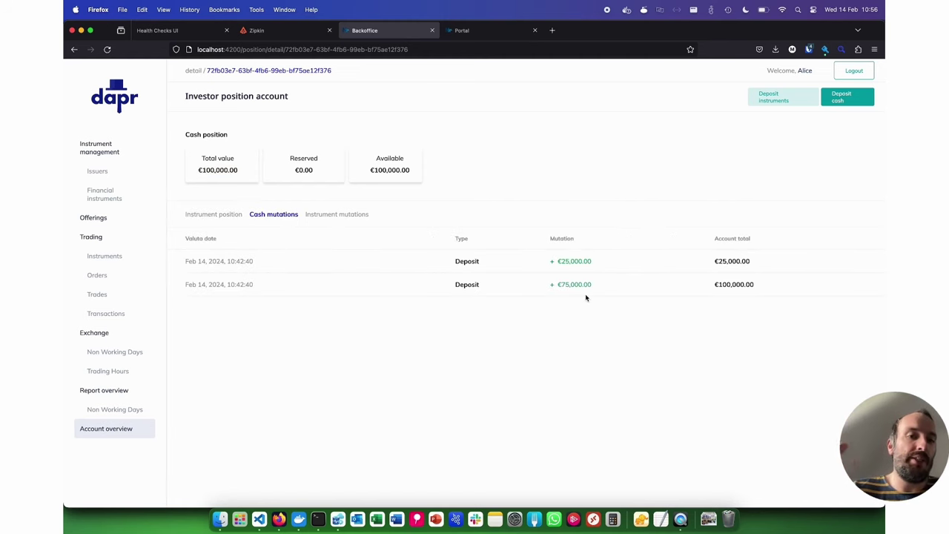
pyautogui.click(74, 49)
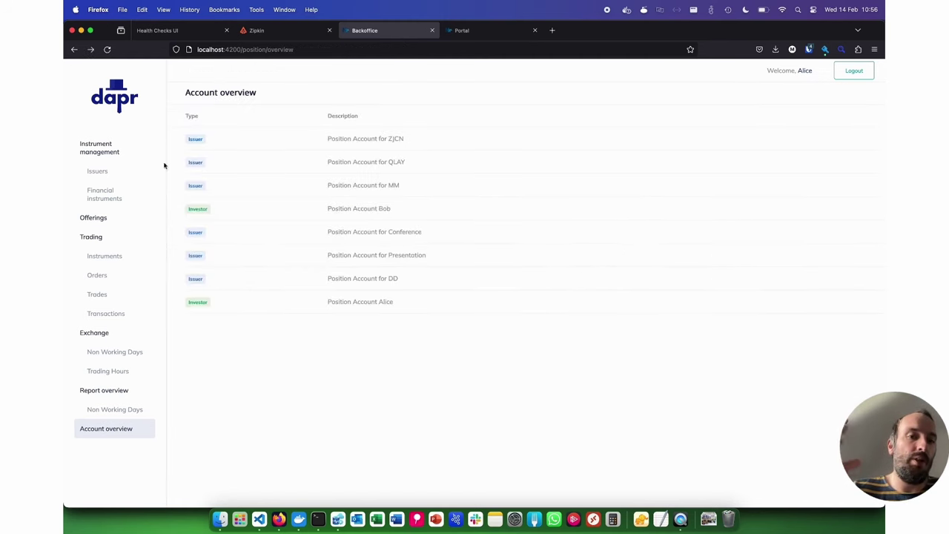
# Step: Check the cash mutations of the last investor position account in the list and return to the account overview
pyautogui.click(384, 304)
pyautogui.click(280, 216)
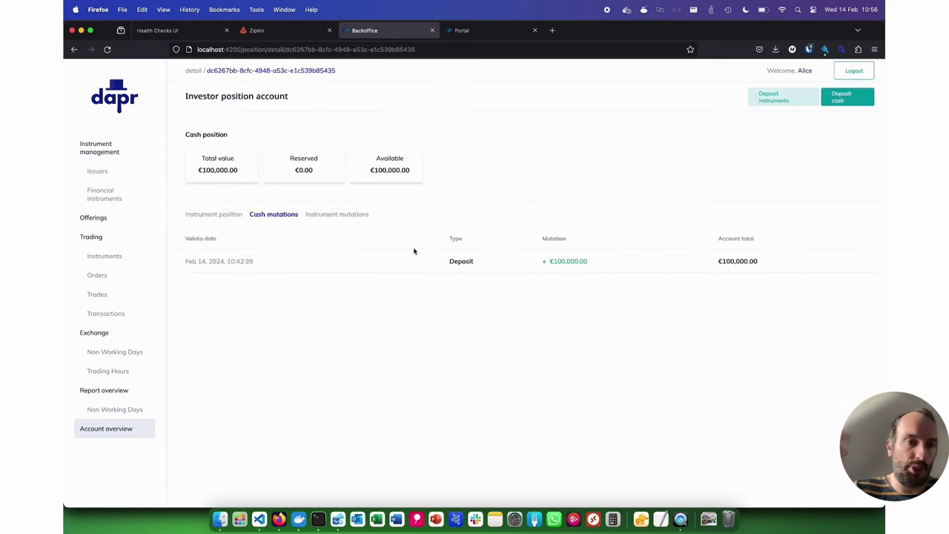
pyautogui.click(74, 49)
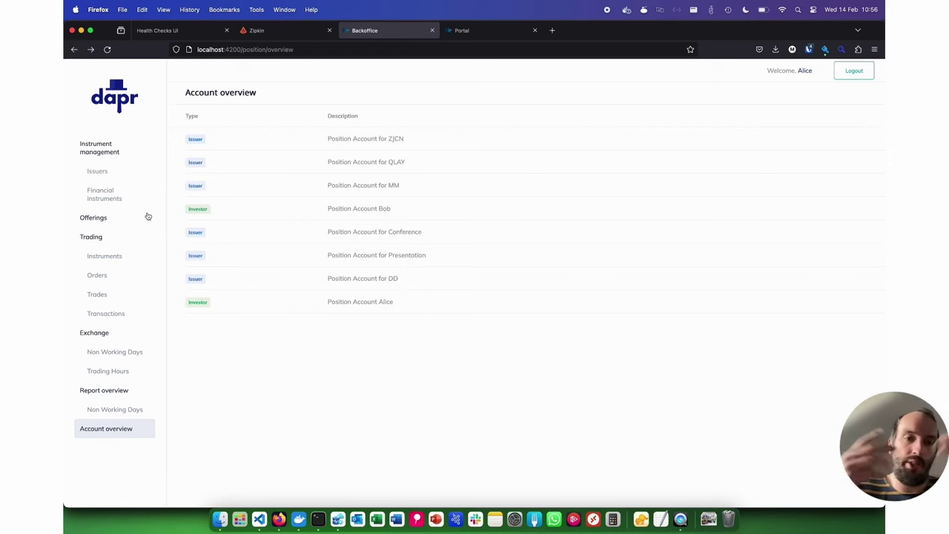
# Step: Check which issuer has an offering, and review the instrument mutations, cash mutations and instrument position of the Conference issuer account
pyautogui.click(115, 219)
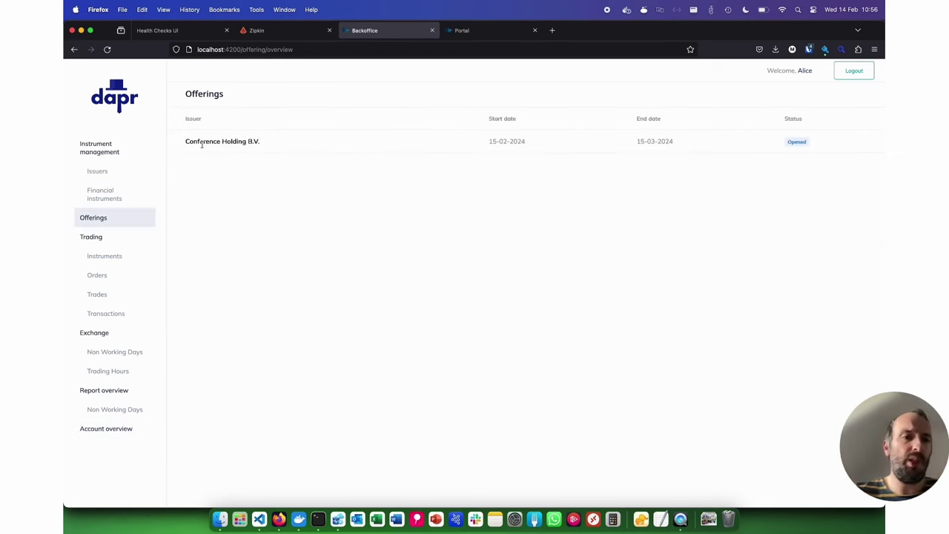
pyautogui.click(118, 431)
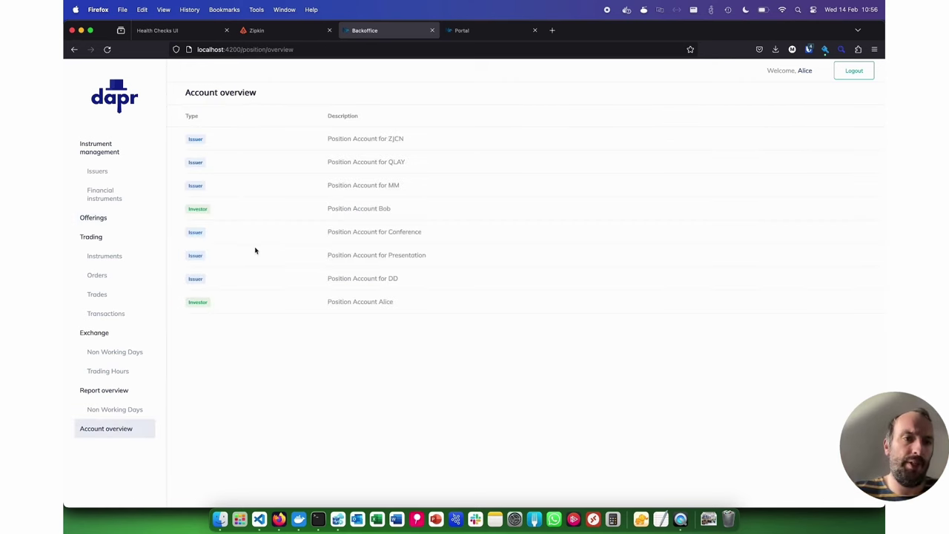
pyautogui.click(406, 233)
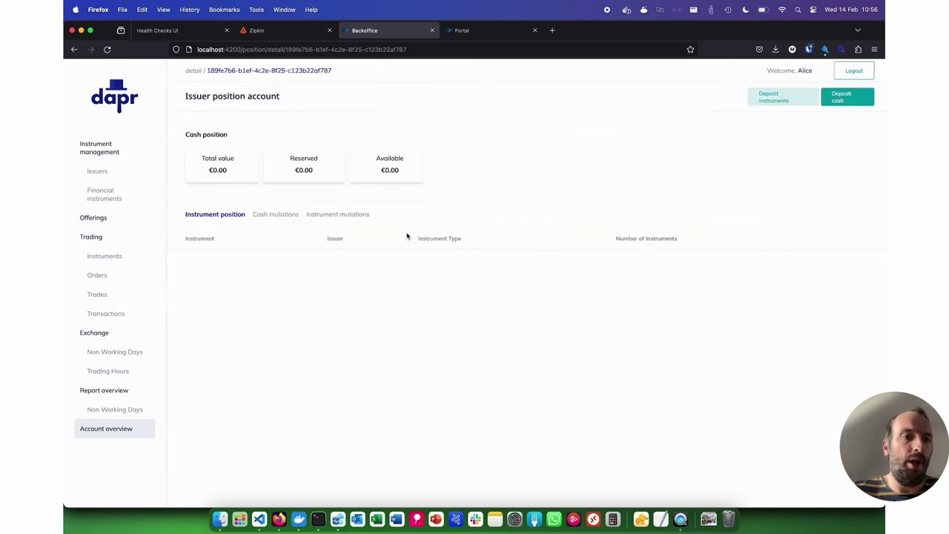
pyautogui.click(325, 217)
pyautogui.click(272, 216)
pyautogui.click(222, 217)
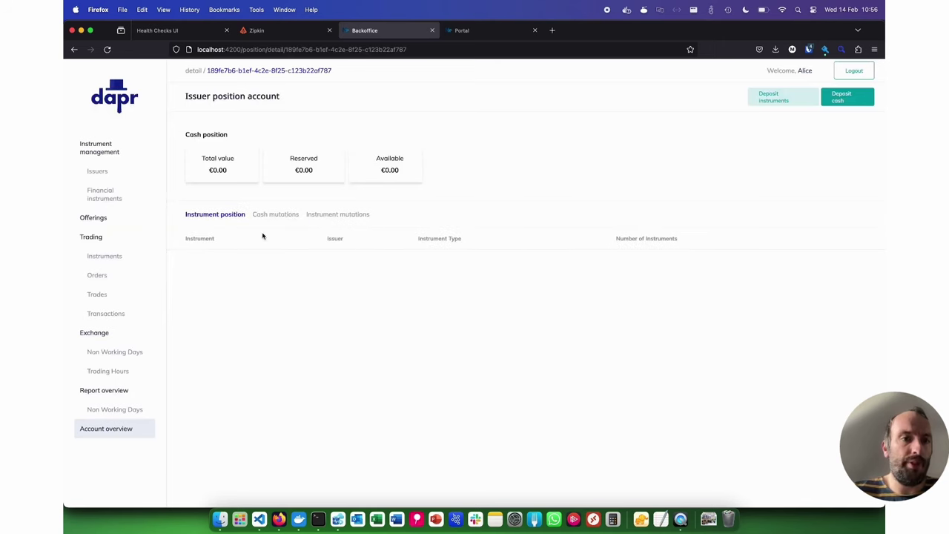
# Step: Switch to Zipkin, remove the startTime and endTime parameters from the dependency page address, and run a fresh dependency search
pyautogui.click(280, 35)
pyautogui.click(107, 49)
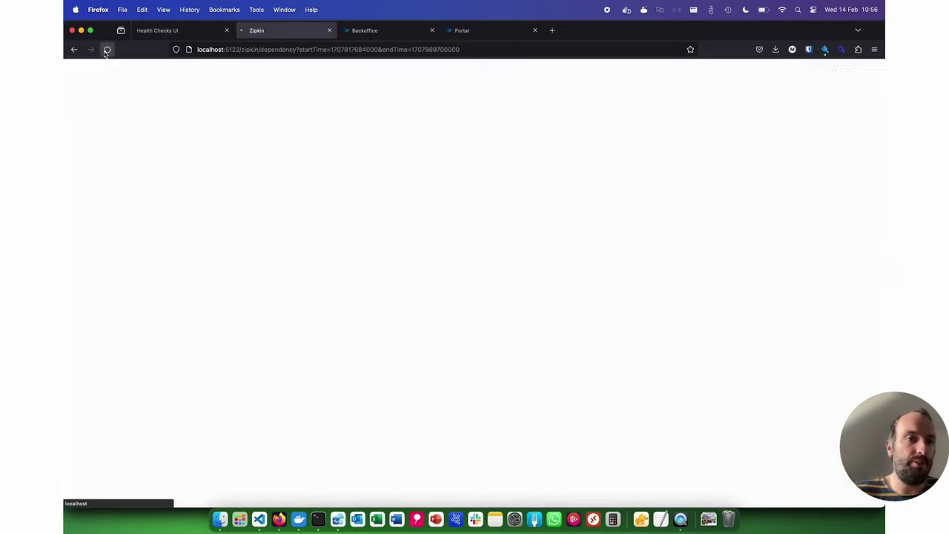
pyautogui.moveTo(296, 49); pyautogui.dragTo(514, 48)
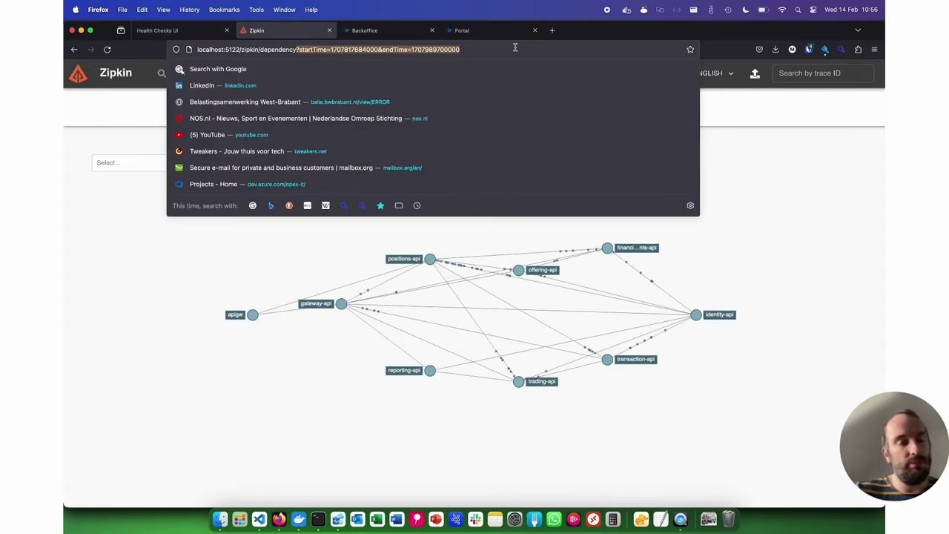
pyautogui.press('BackSpace')
pyautogui.press('Return')
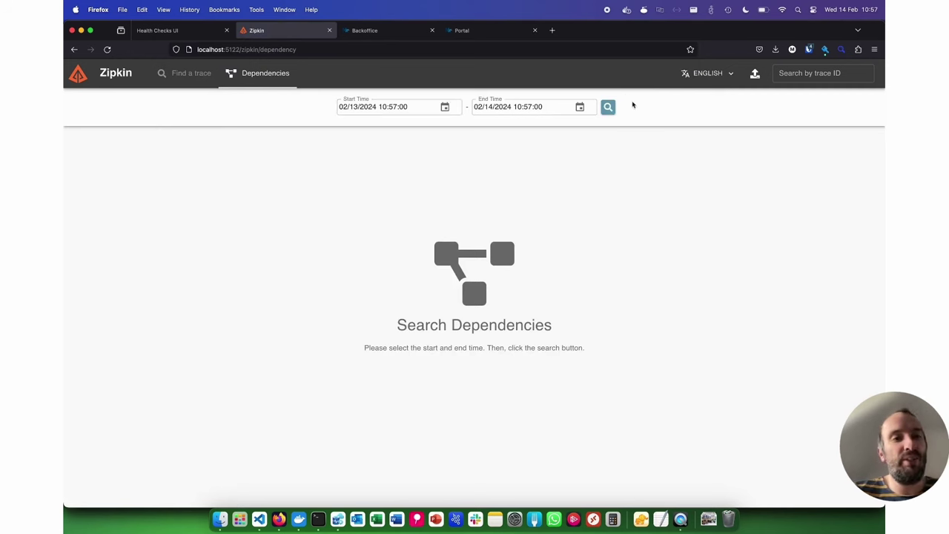
pyautogui.click(608, 108)
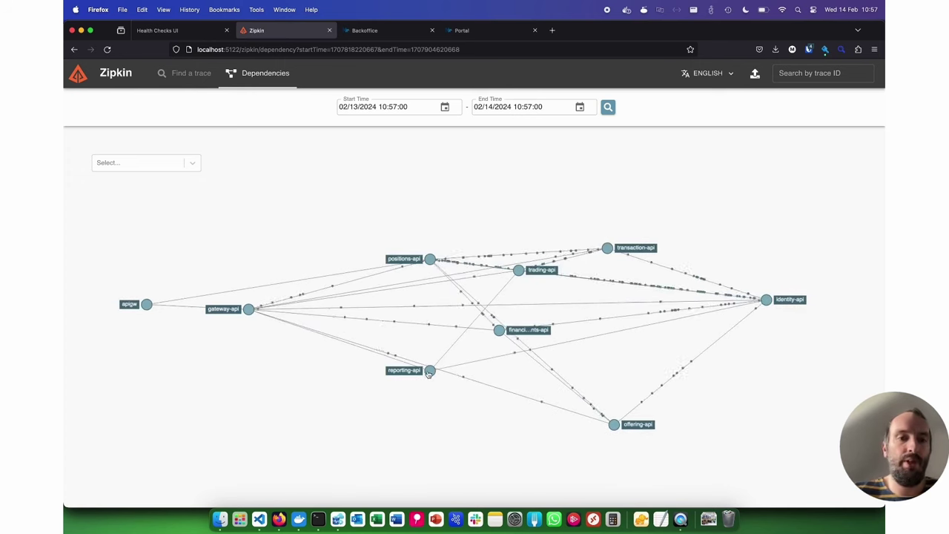
# Step: Move the reporting-api node lower in the dependency graph, inspect the services transaction-api uses and is used by, and close its details
pyautogui.moveTo(405, 425); pyautogui.dragTo(406, 445)
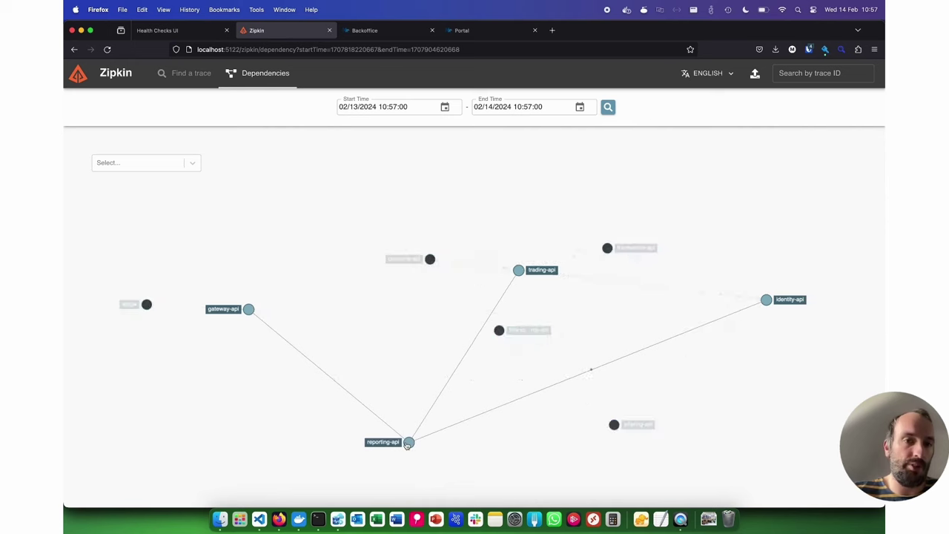
pyautogui.click(607, 249)
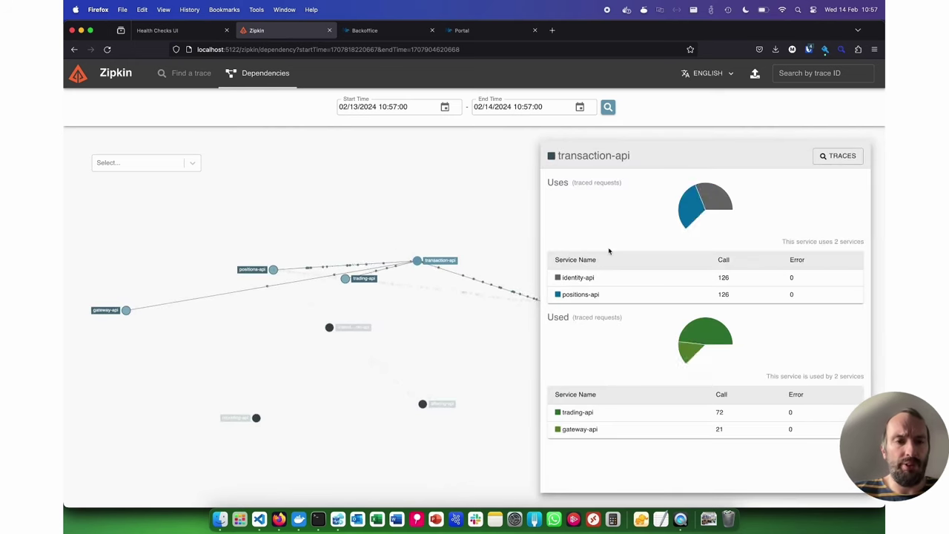
pyautogui.click(478, 164)
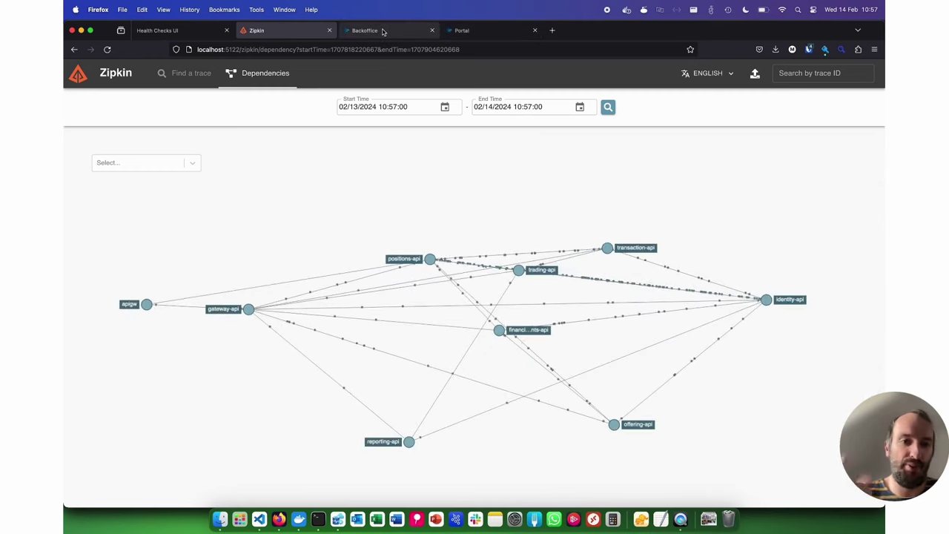
# Step: Return to the Backoffice and deposit 100 instruments of Conference - 8,0% - 2028/04 - Obligatie into the issuer position account
pyautogui.click(399, 31)
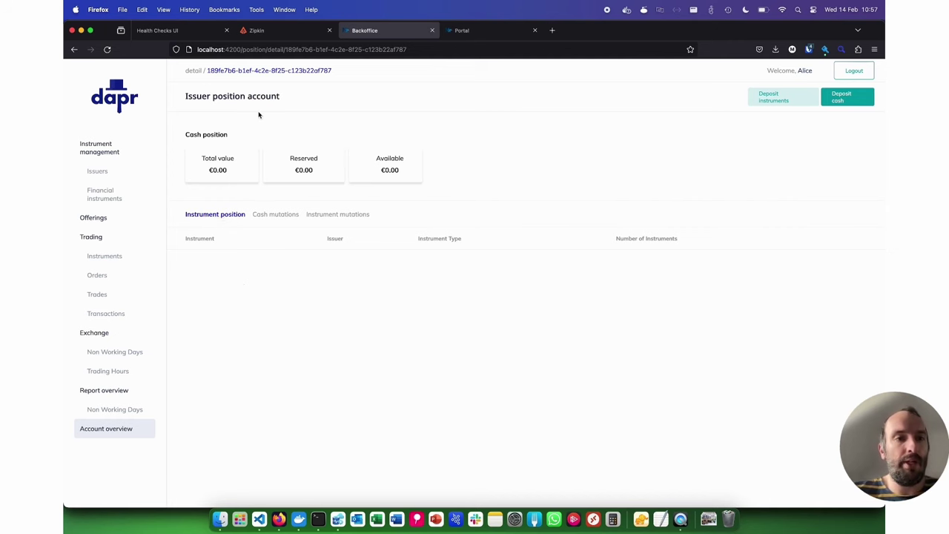
pyautogui.click(778, 99)
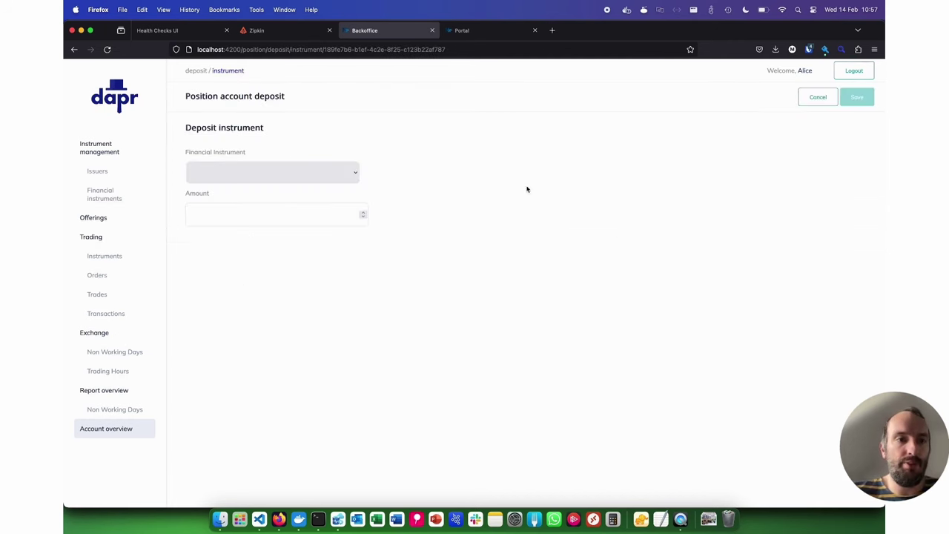
pyautogui.click(350, 182)
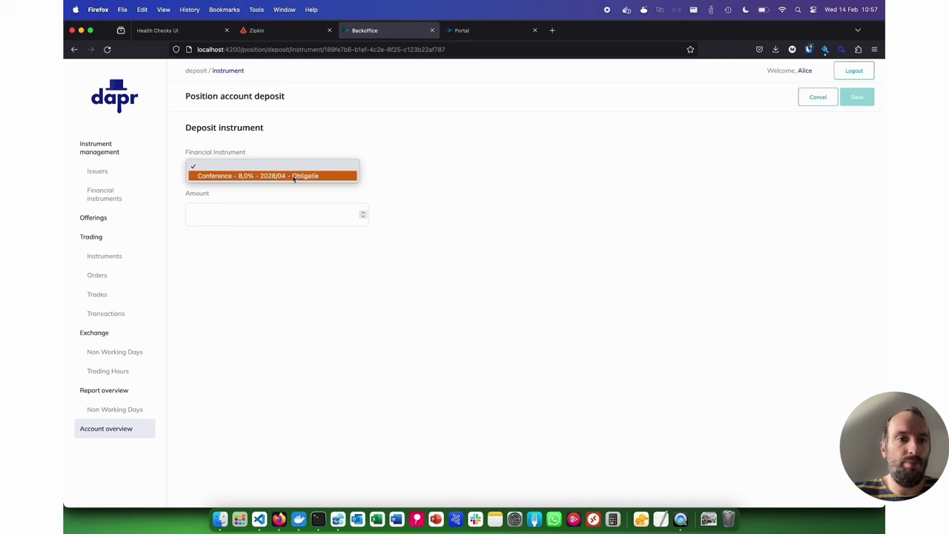
pyautogui.click(251, 176)
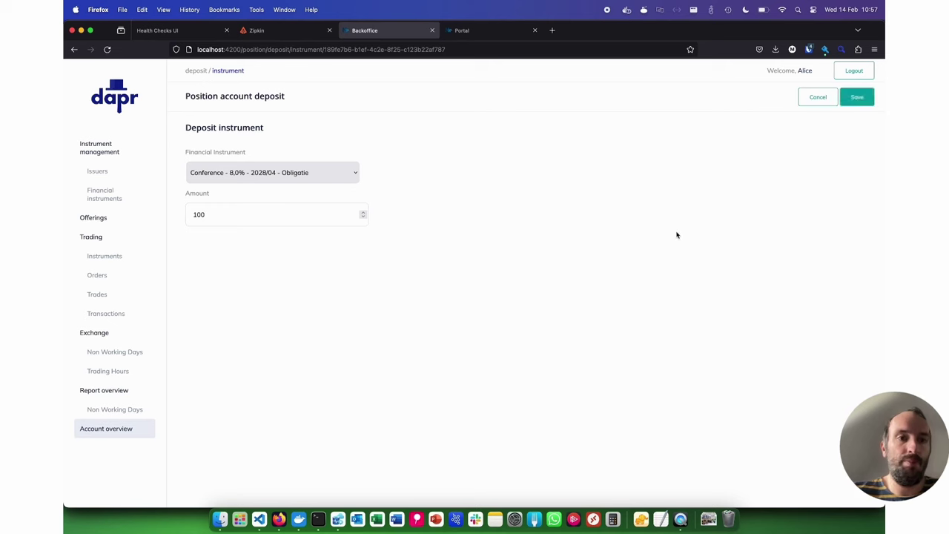
pyautogui.click(856, 98)
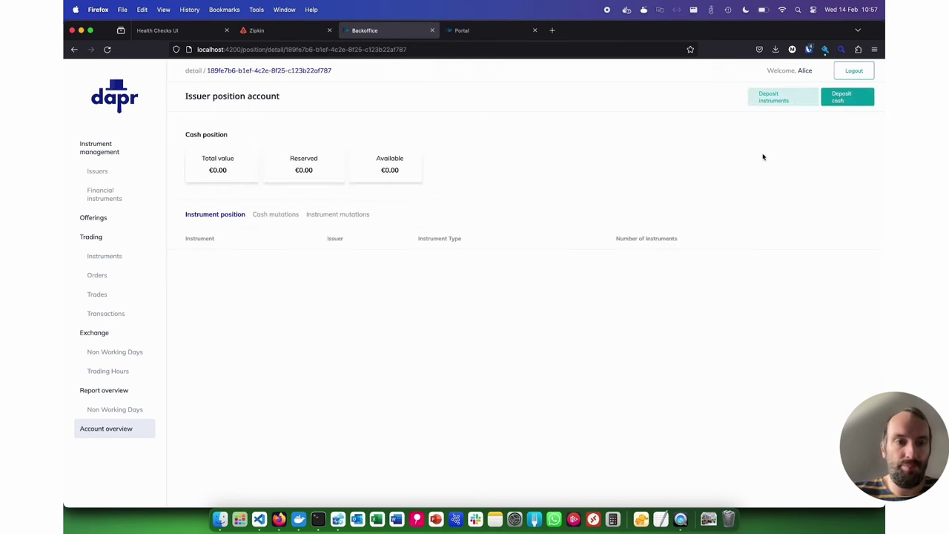
# Step: Reload the issuer position account and check its instrument mutations and instrument position for the deposit
pyautogui.click(362, 219)
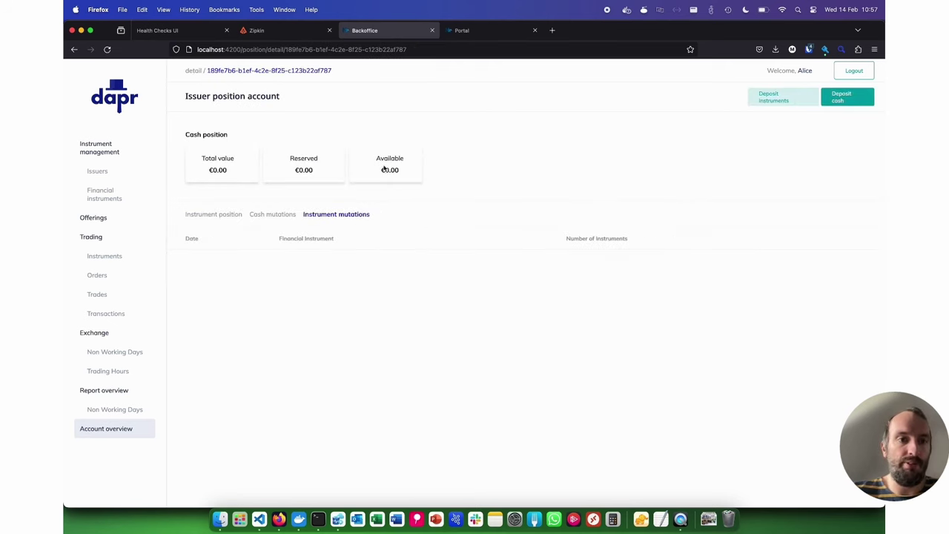
pyautogui.click(109, 50)
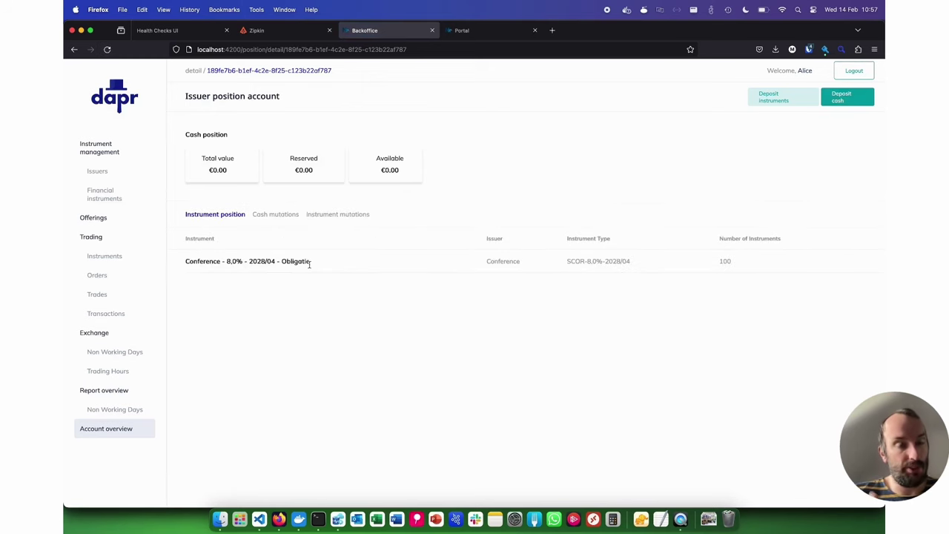
pyautogui.click(342, 214)
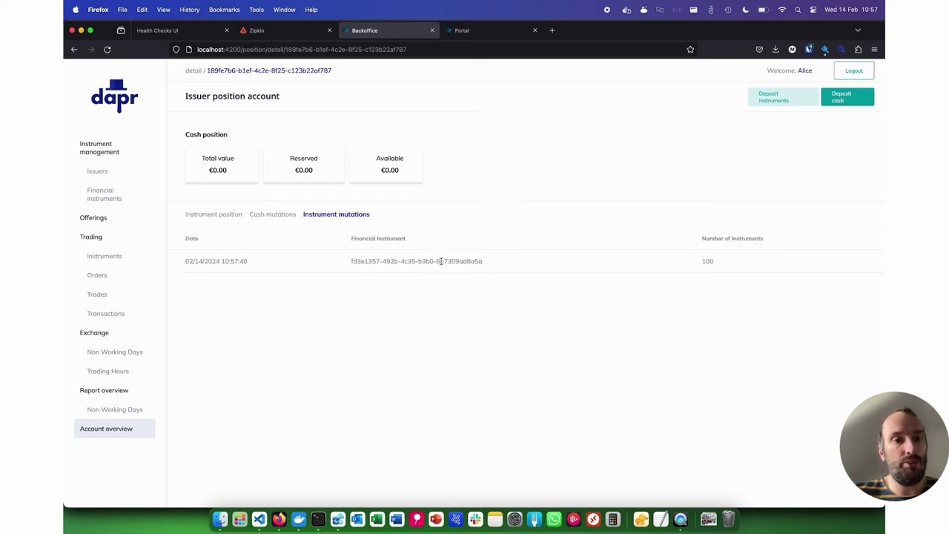
pyautogui.click(235, 217)
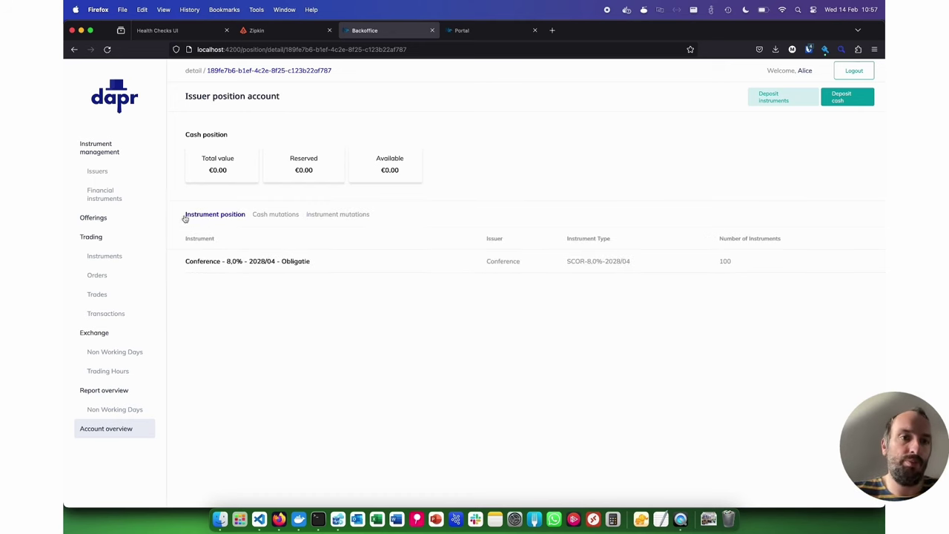
# Step: Review the details, subscriptions and transactions of the Conference Holding B.V. offering
pyautogui.click(95, 218)
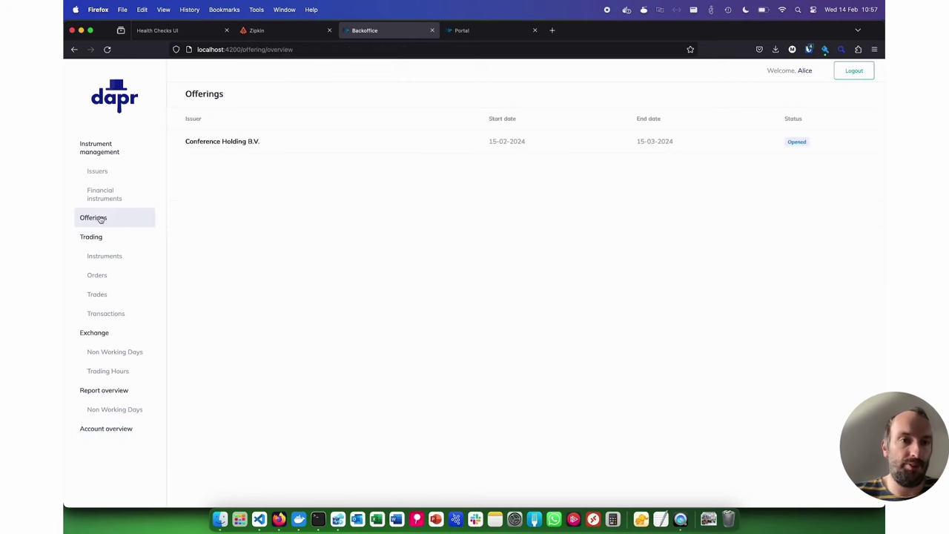
pyautogui.click(346, 143)
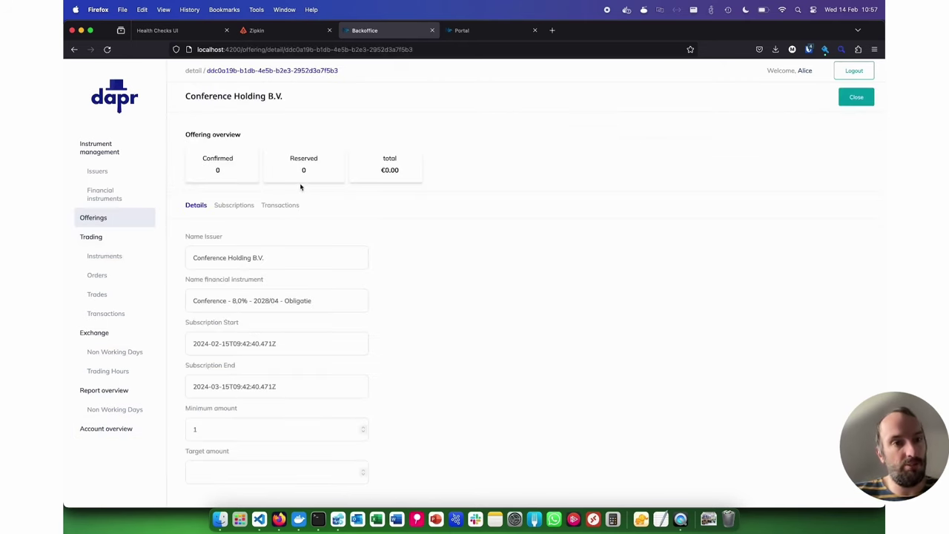
pyautogui.click(234, 206)
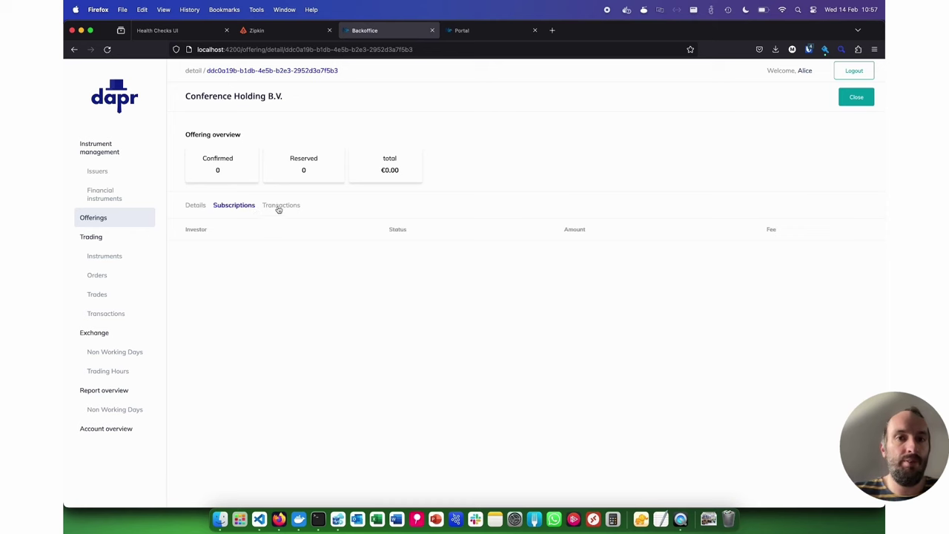
pyautogui.click(296, 207)
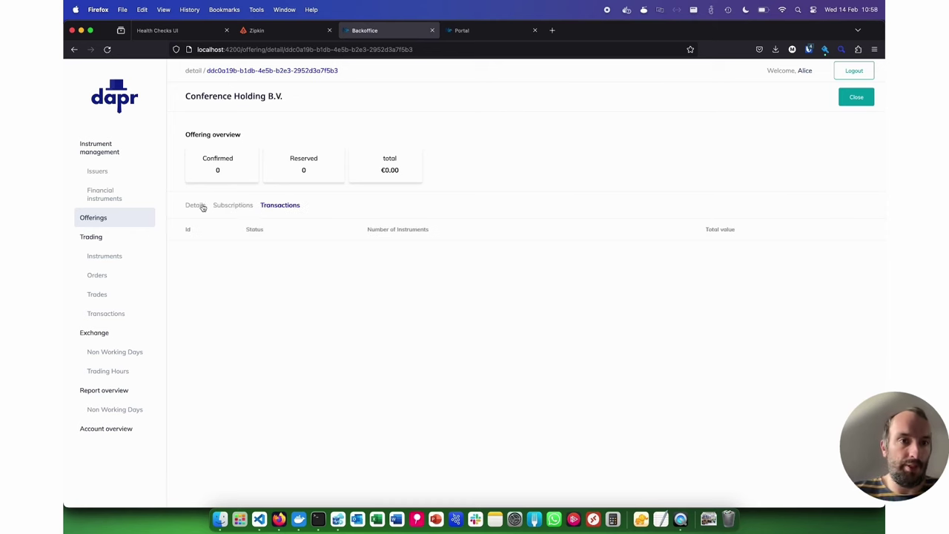
pyautogui.click(196, 206)
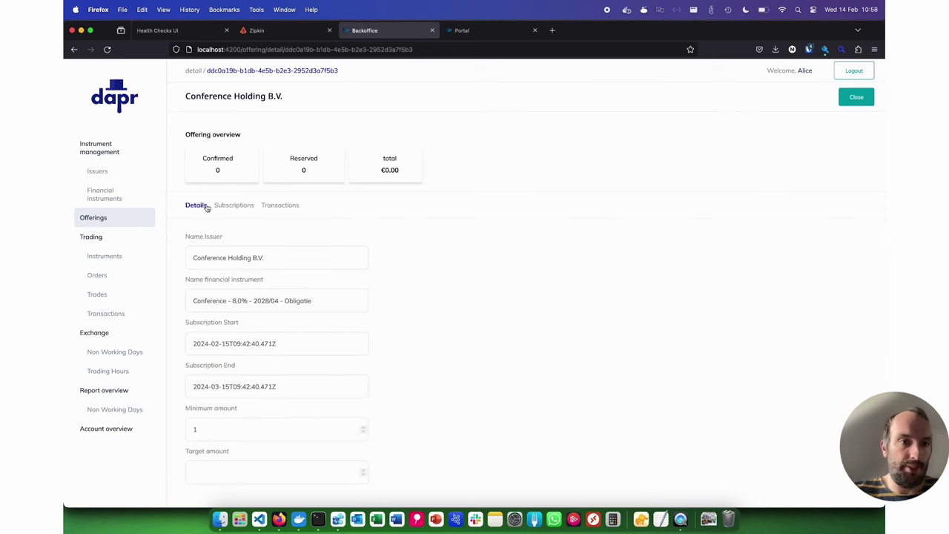
# Step: Switch to the investor Portal and review the position account's cash position, instrument positions, instrument position mutations and cash account mutations
pyautogui.click(471, 33)
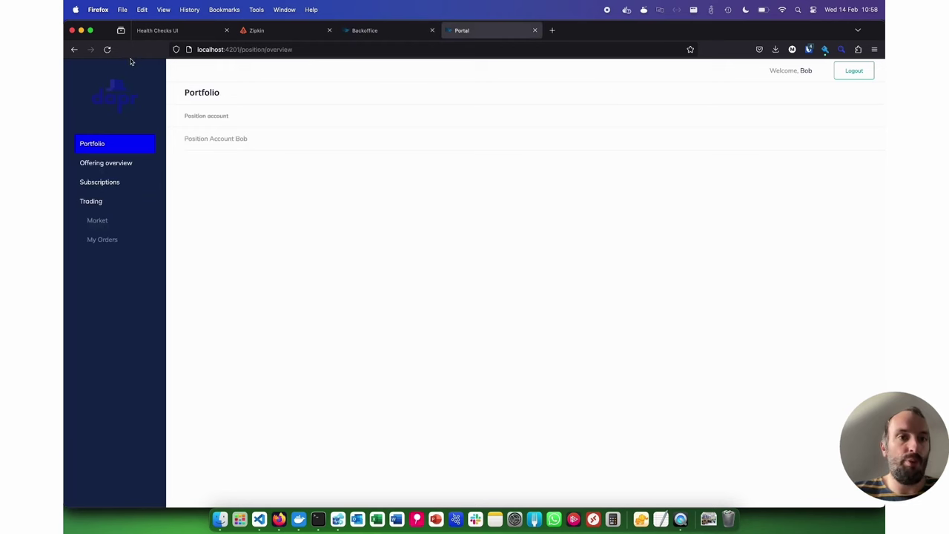
pyautogui.click(230, 140)
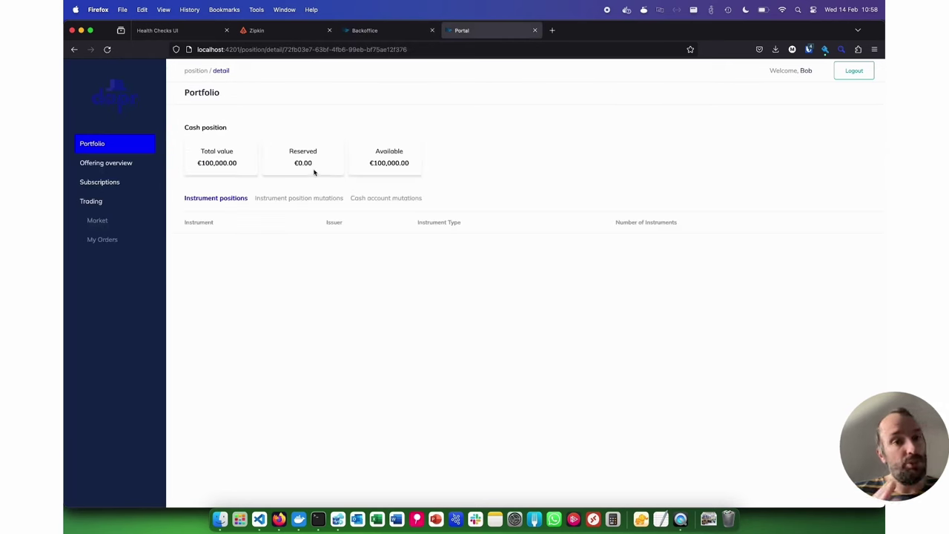
pyautogui.click(316, 201)
pyautogui.click(393, 201)
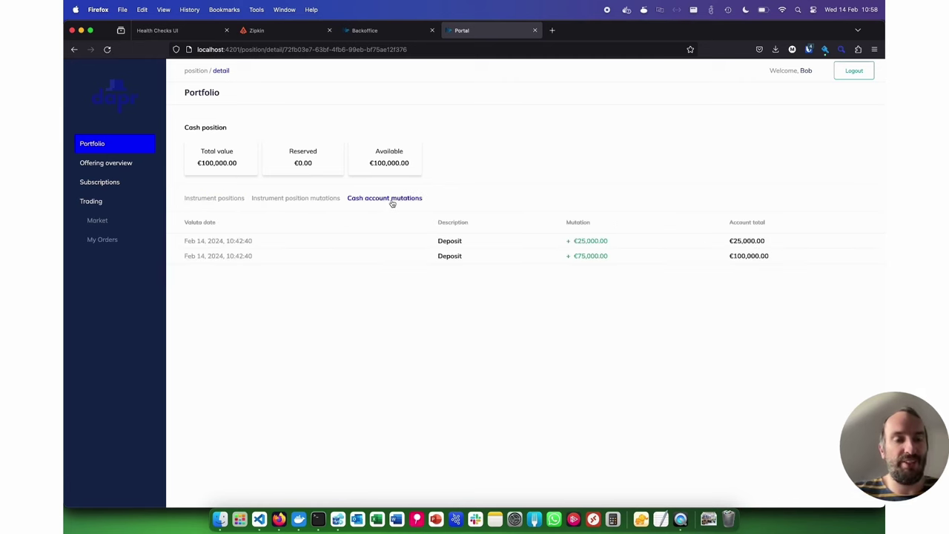
pyautogui.click(222, 201)
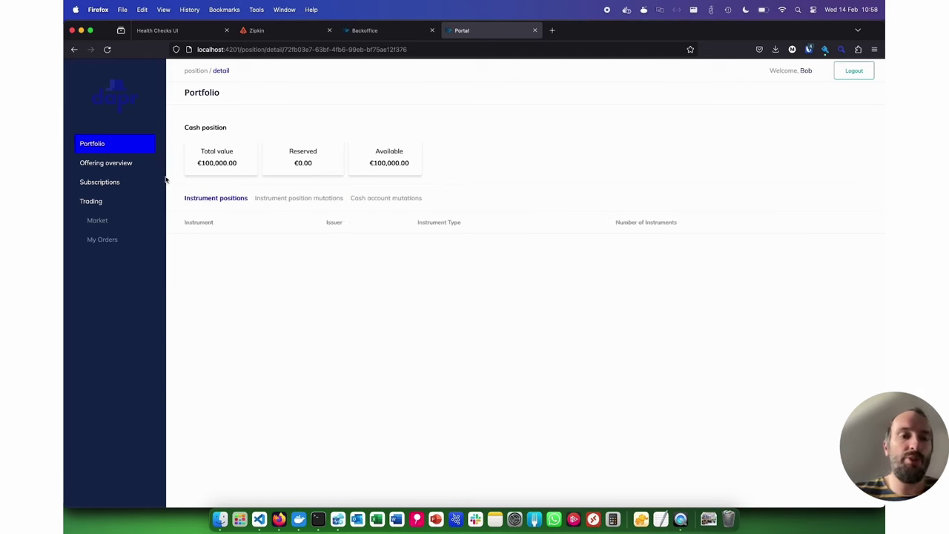
# Step: Subscribe to the Conference Holding B.V. offering with an amount of 30 and save the subscription
pyautogui.click(109, 165)
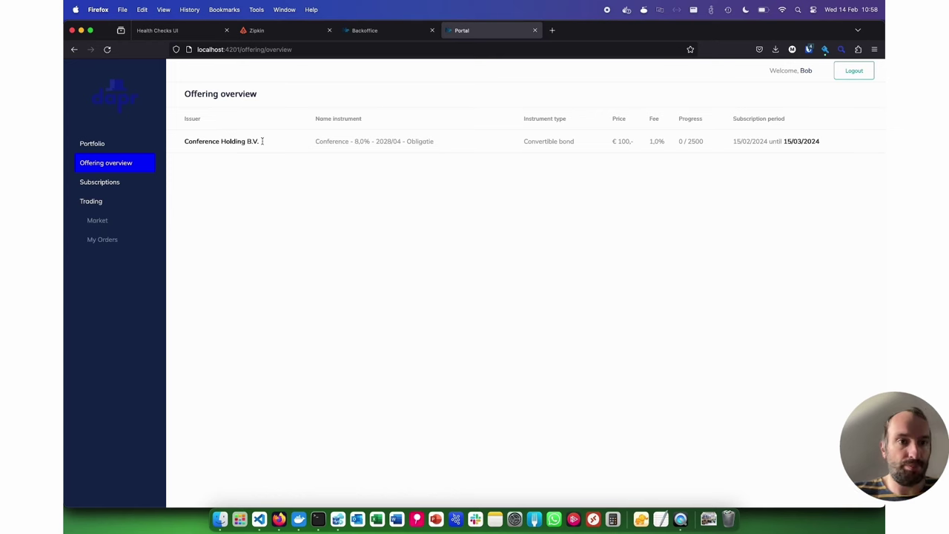
pyautogui.click(599, 148)
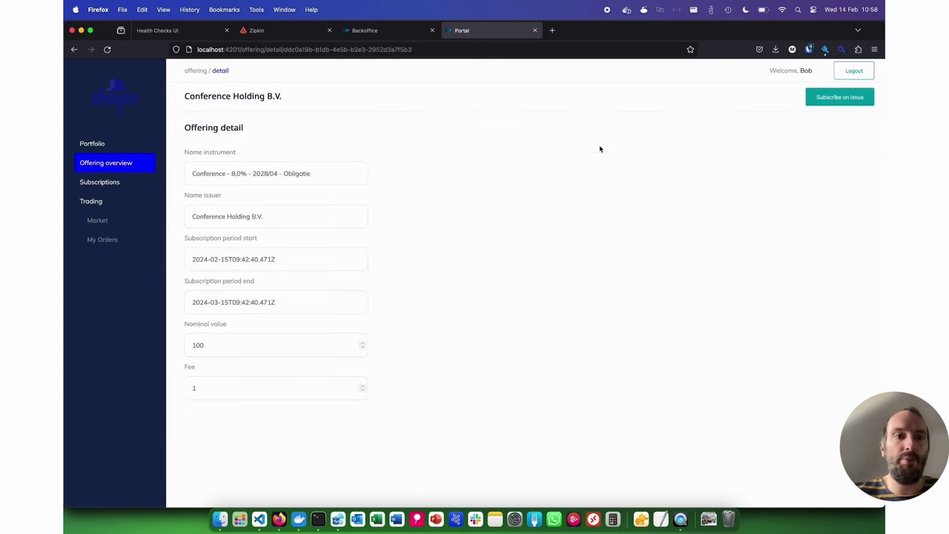
pyautogui.click(838, 101)
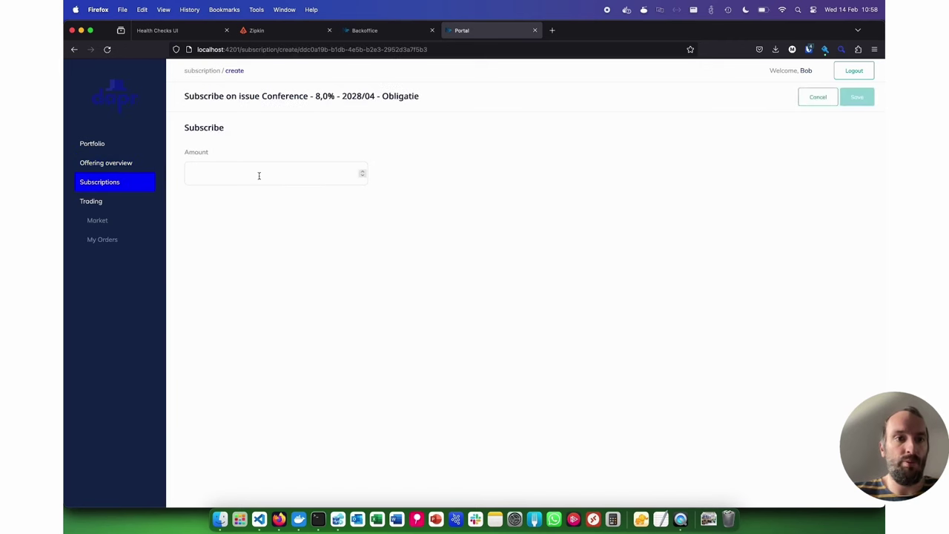
pyautogui.write('30')
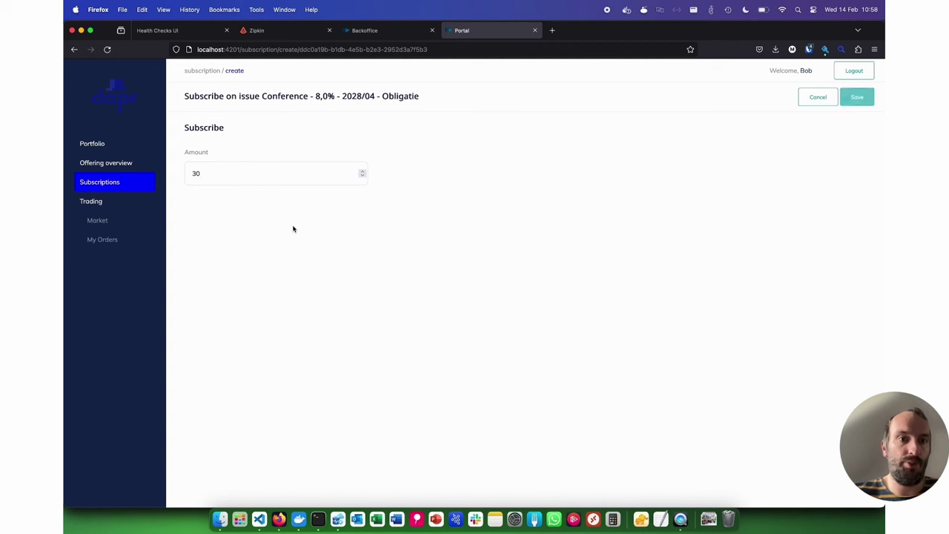
pyautogui.click(857, 102)
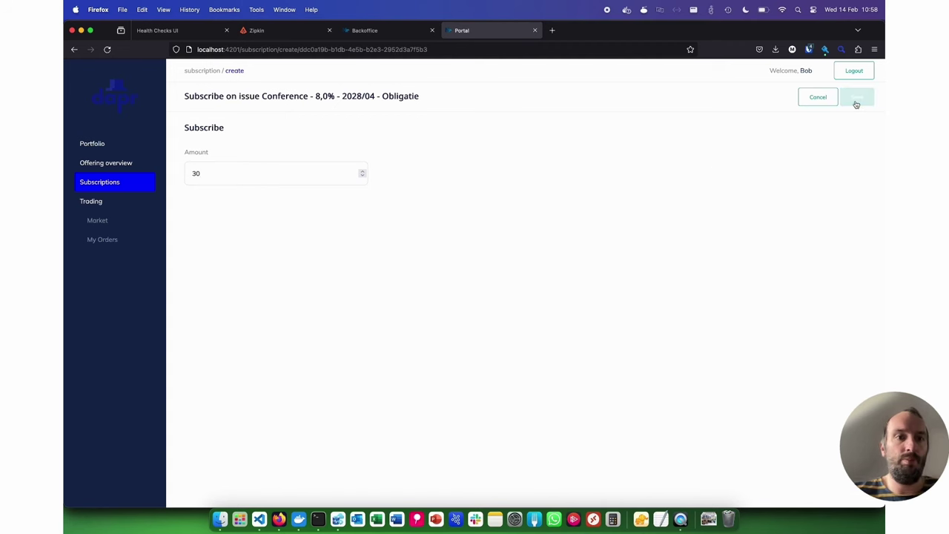
# Step: Switch to the Backoffice and check the subscriptions on the Conference Holding B.V. offering
pyautogui.click(386, 34)
pyautogui.click(103, 222)
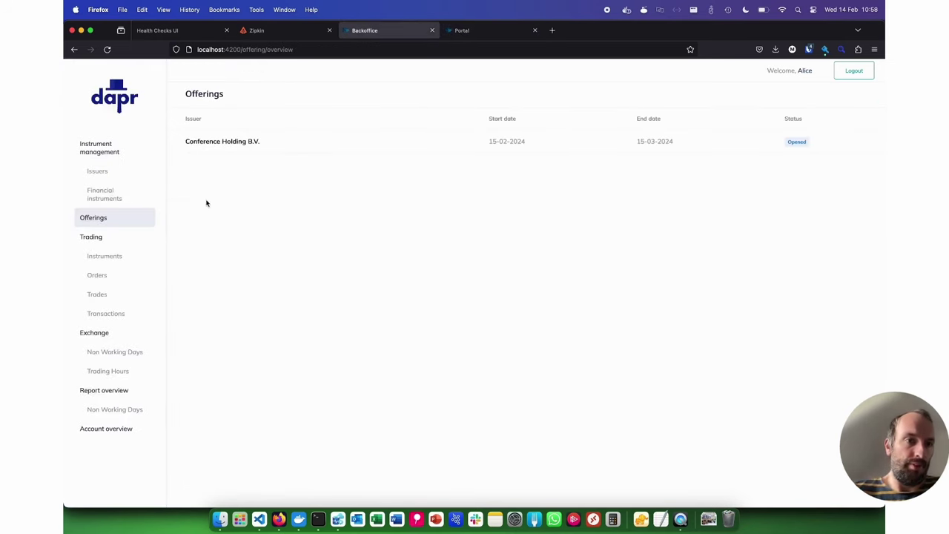
pyautogui.click(303, 147)
pyautogui.click(244, 209)
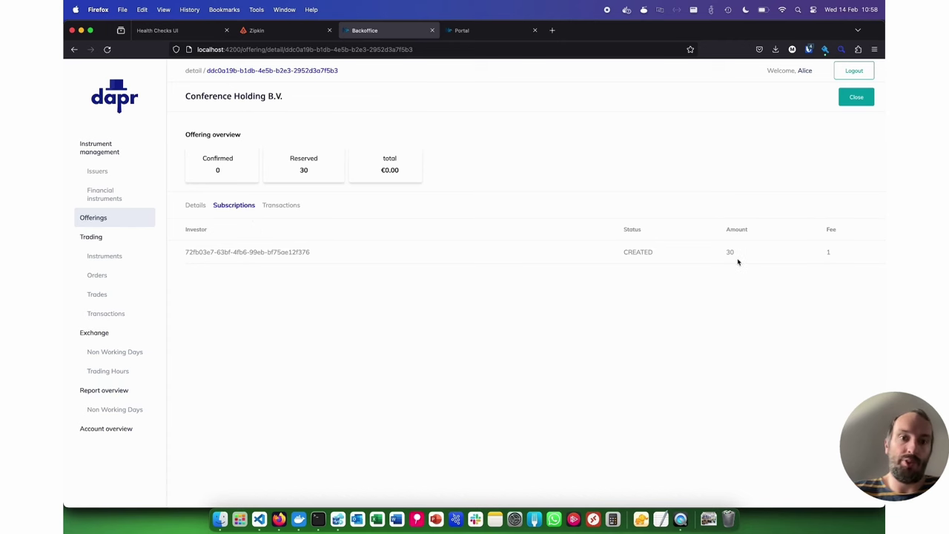
# Step: Return to the Portal, confirm the Conference - 8,0% - 2028/04 - Obligatie subscription, and reopen its details
pyautogui.click(495, 31)
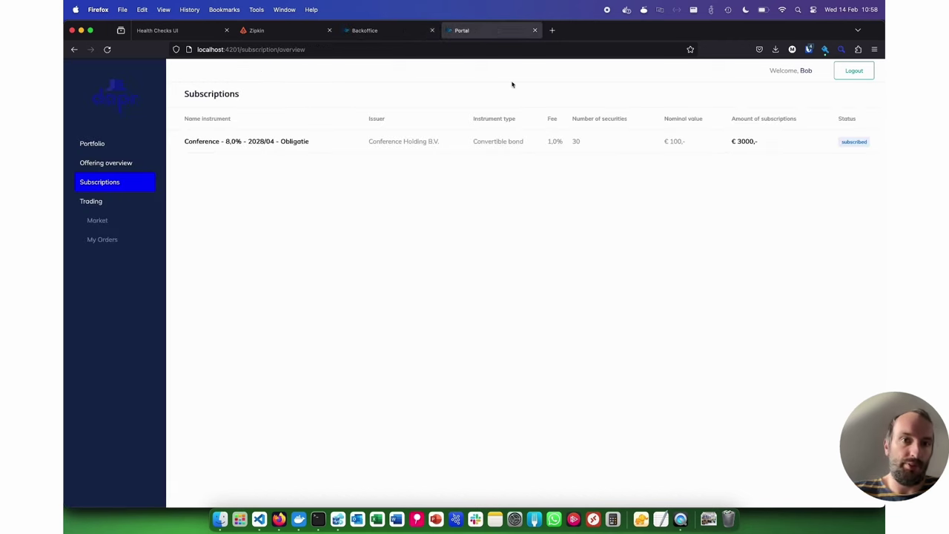
pyautogui.click(536, 141)
pyautogui.click(839, 102)
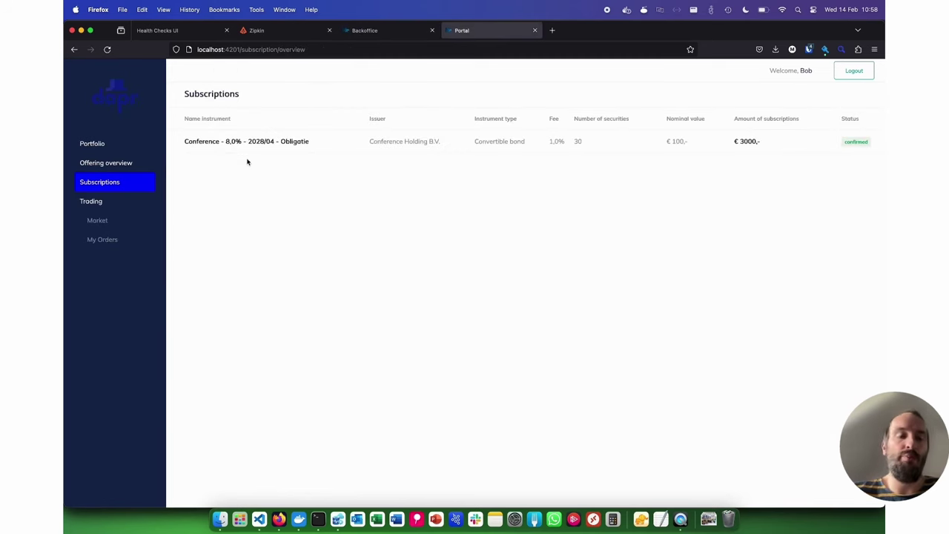
pyautogui.click(258, 145)
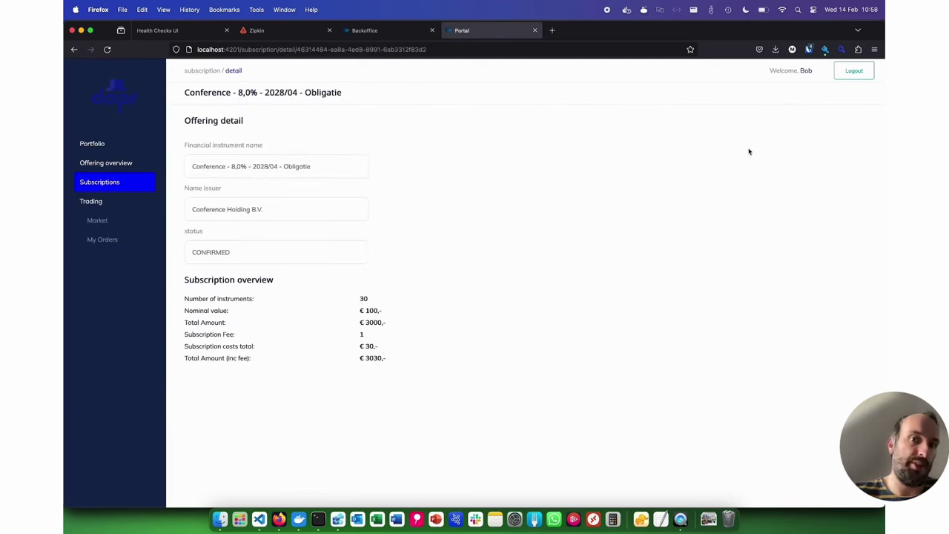
# Step: Review the subscriptions overview in the Portal and check the position account's instrument positions and cash account mutations
pyautogui.click(96, 186)
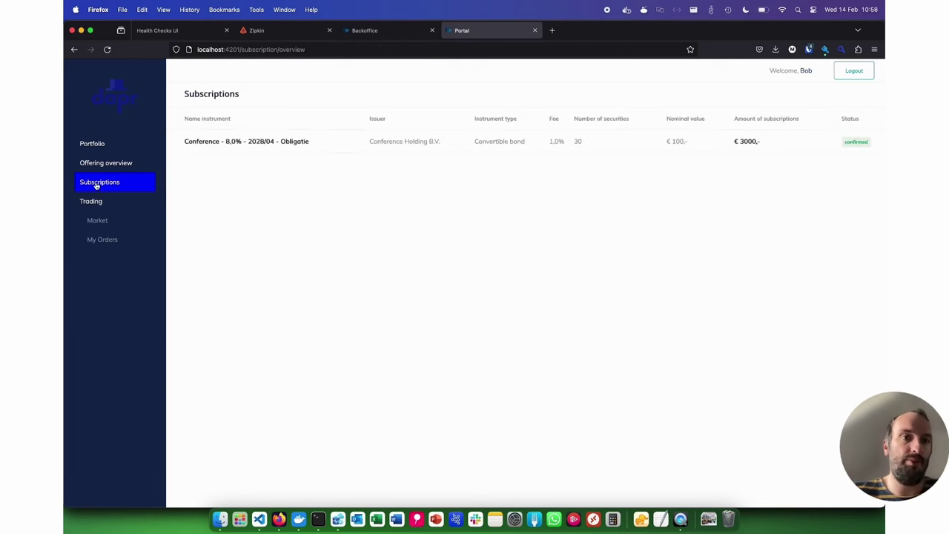
pyautogui.click(108, 145)
pyautogui.click(268, 143)
pyautogui.click(316, 198)
pyautogui.click(389, 201)
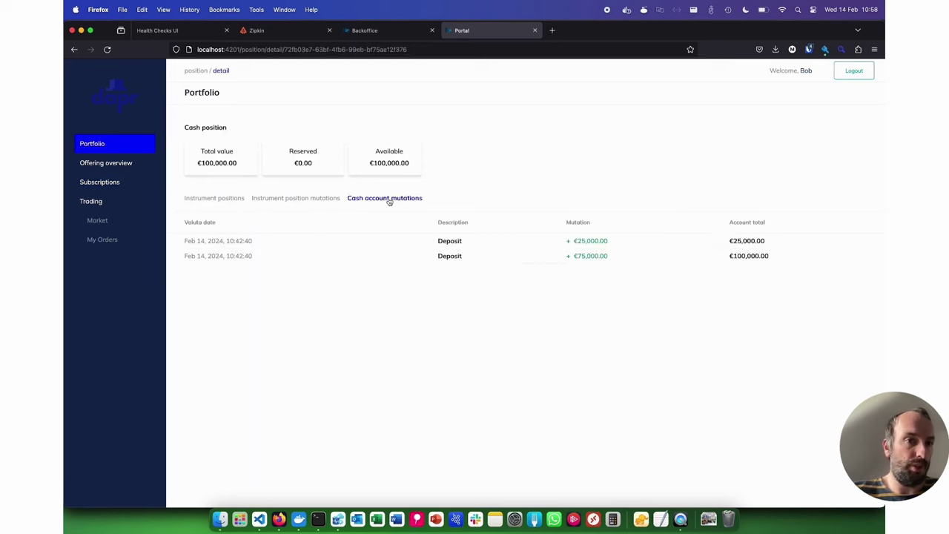
pyautogui.click(215, 199)
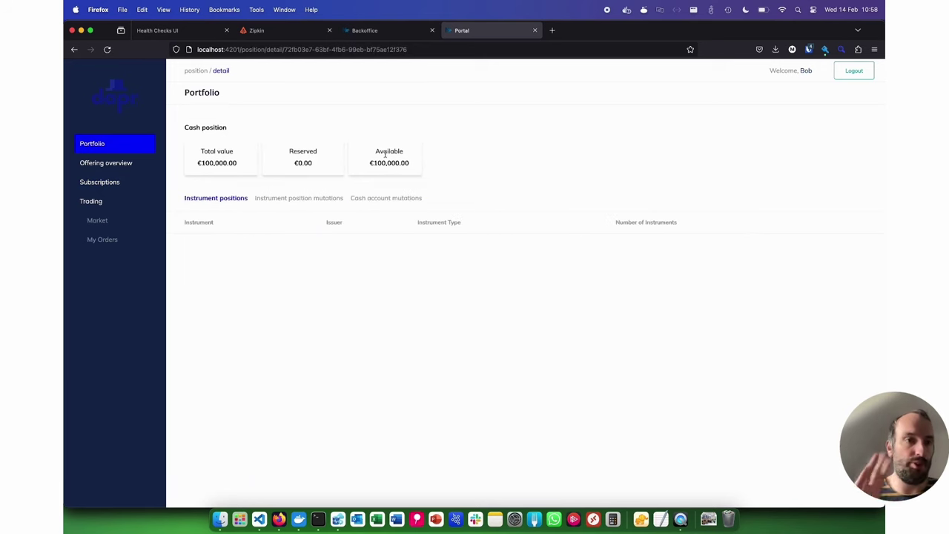
# Step: Switch to the Backoffice, check the Conference Holding B.V. offering's transactions and subscriptions, and close the offering
pyautogui.click(374, 32)
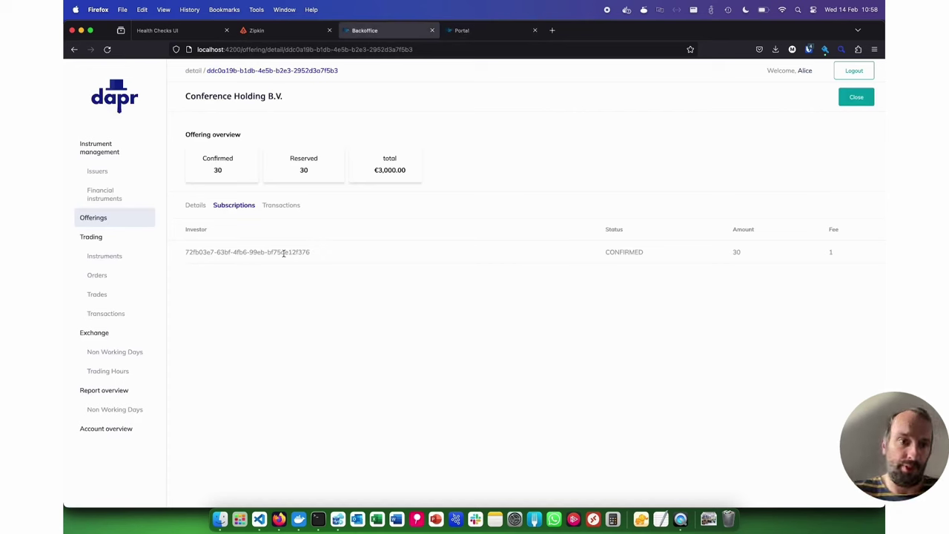
pyautogui.click(277, 207)
pyautogui.click(233, 207)
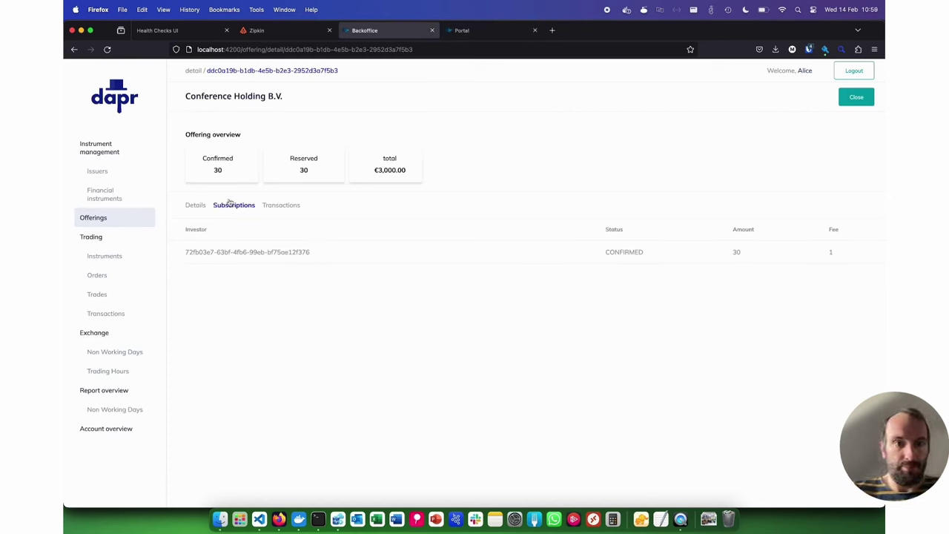
pyautogui.click(96, 220)
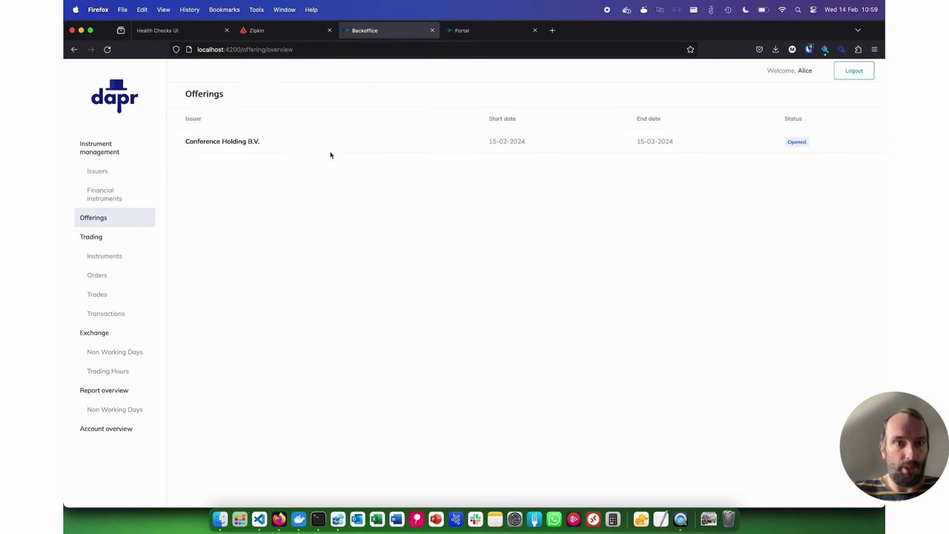
pyautogui.click(787, 148)
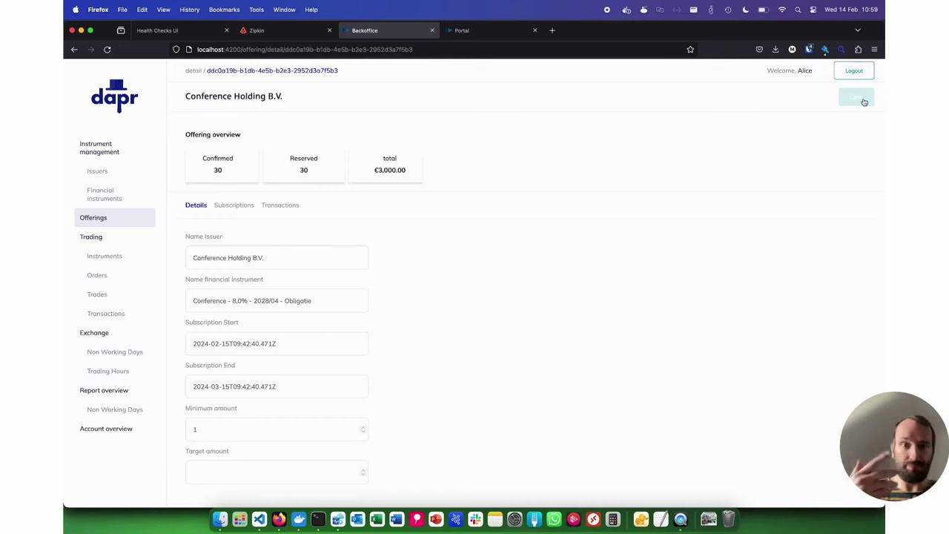
# Step: Check the Conference Holding B.V. offering's subscriptions and transactions, and close the offering for confirmation
pyautogui.click(225, 207)
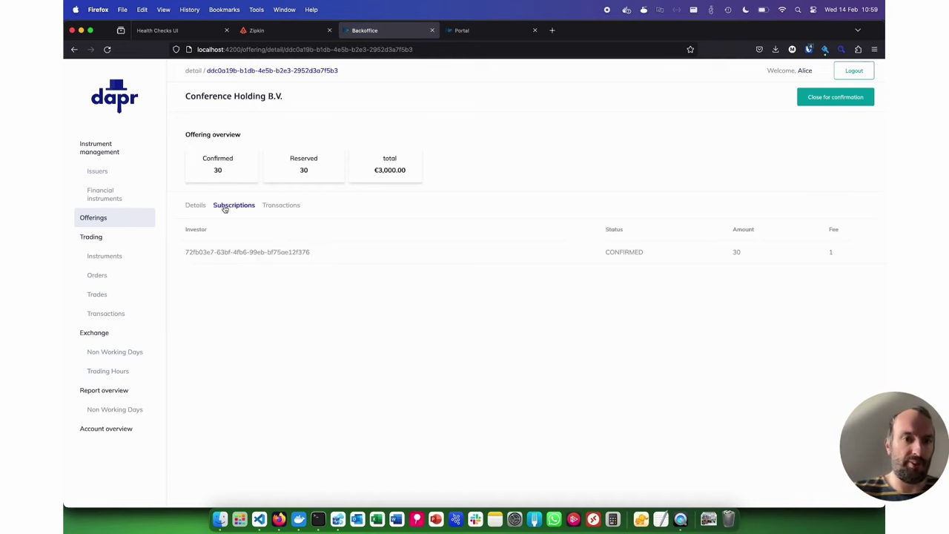
pyautogui.click(290, 207)
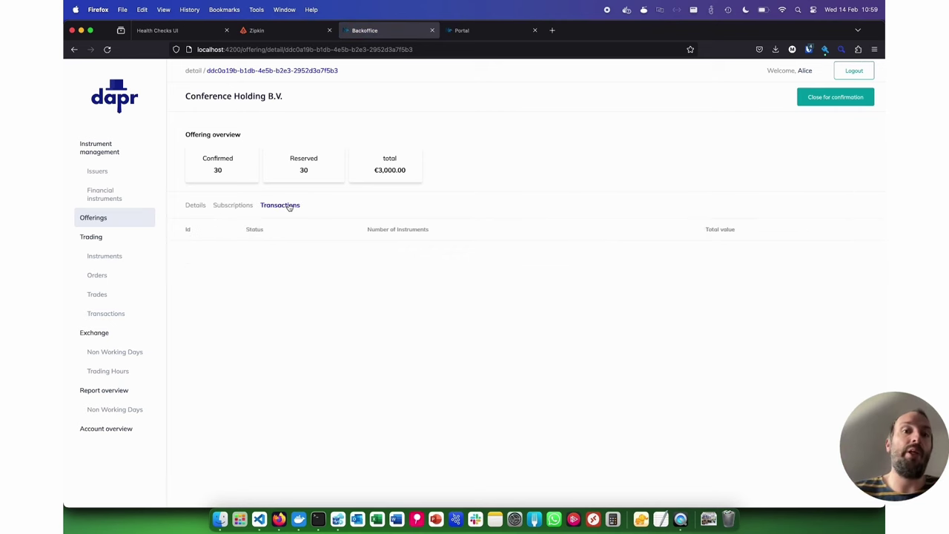
pyautogui.click(250, 205)
pyautogui.click(849, 100)
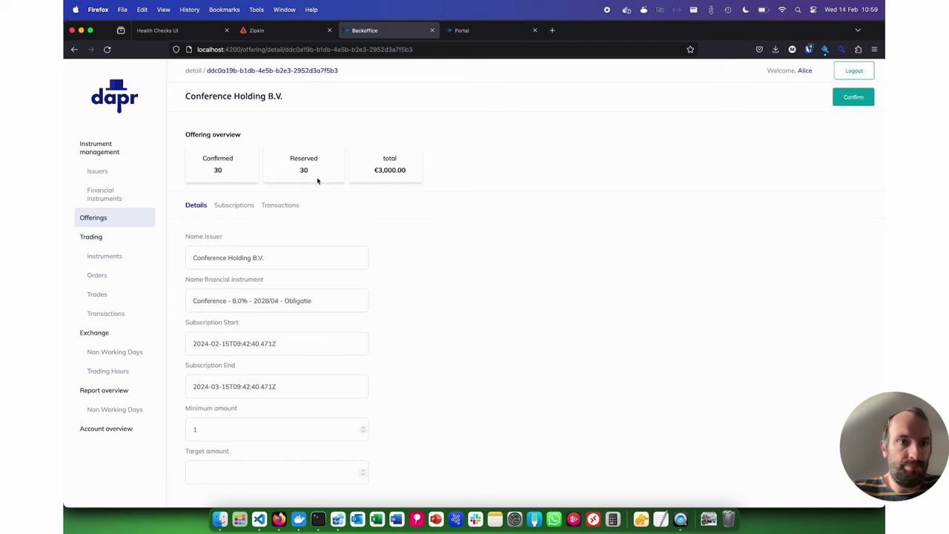
# Step: Recheck the subscriptions and transactions of the Conference Holding B.V. offering and confirm the offering
pyautogui.click(234, 207)
pyautogui.click(267, 206)
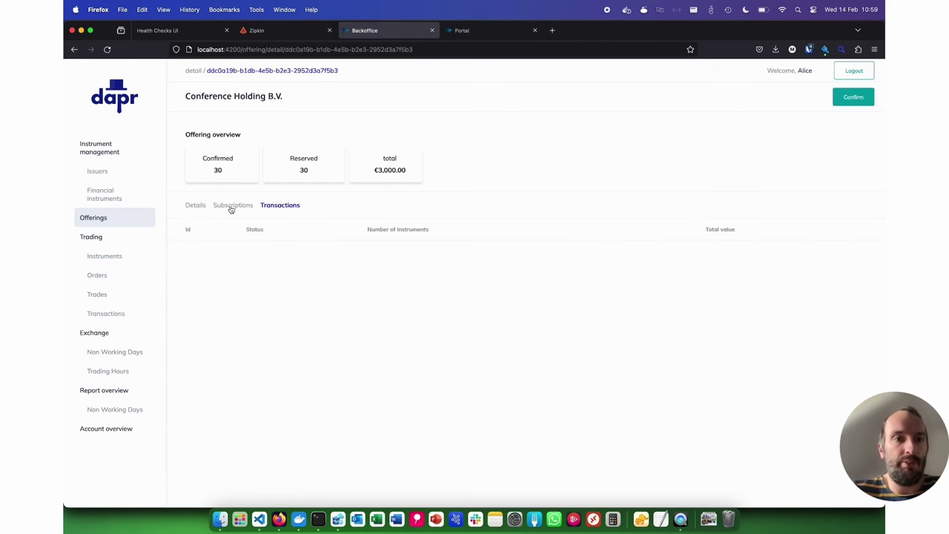
pyautogui.click(865, 105)
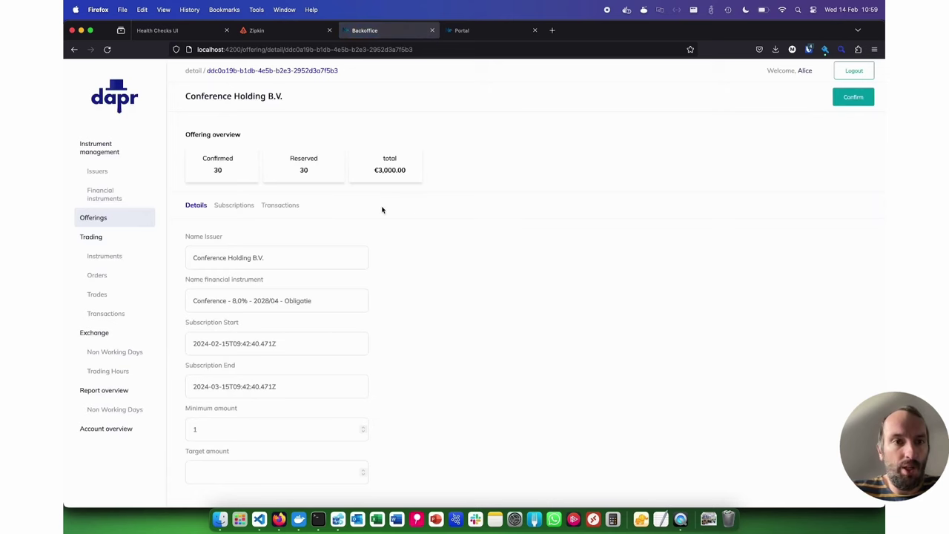
# Step: Reload the Conference Holding B.V. offering and review its transactions and subscriptions
pyautogui.click(244, 206)
pyautogui.click(272, 206)
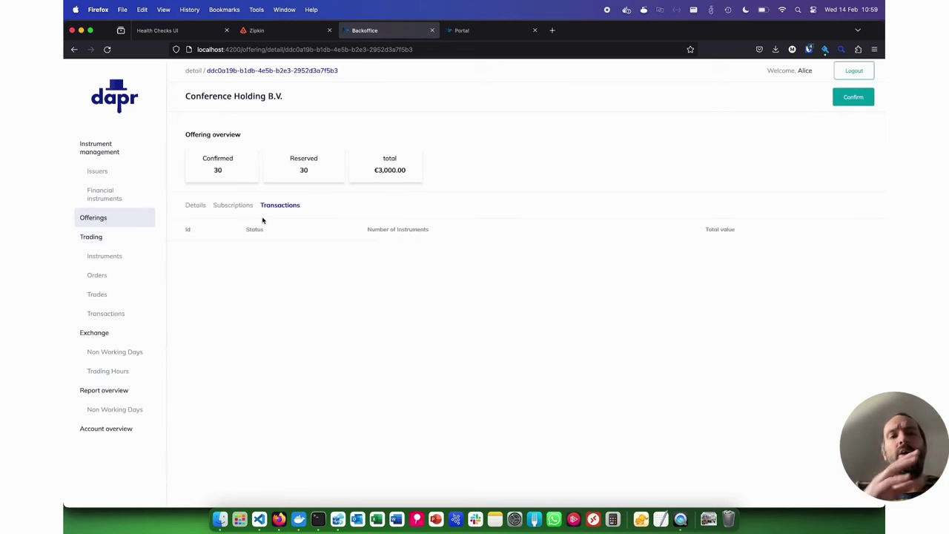
pyautogui.click(107, 49)
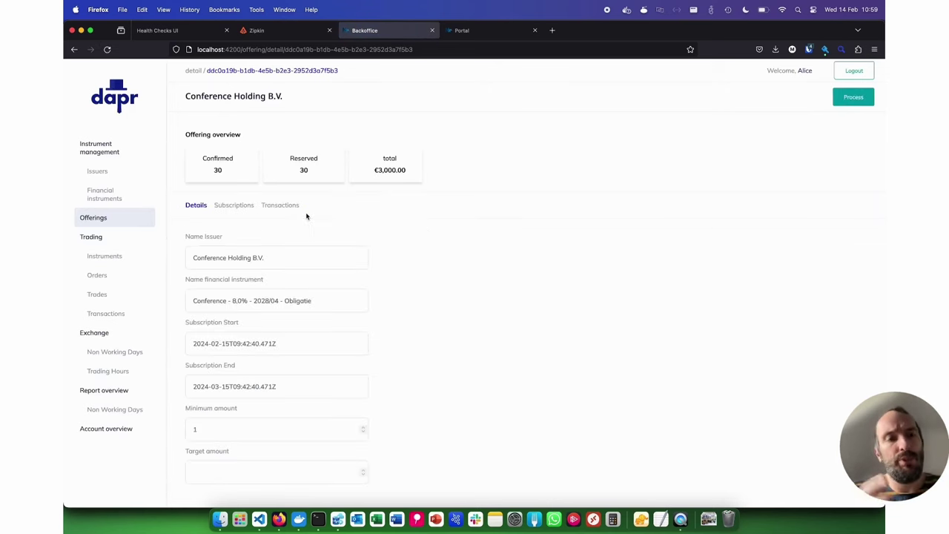
pyautogui.click(282, 208)
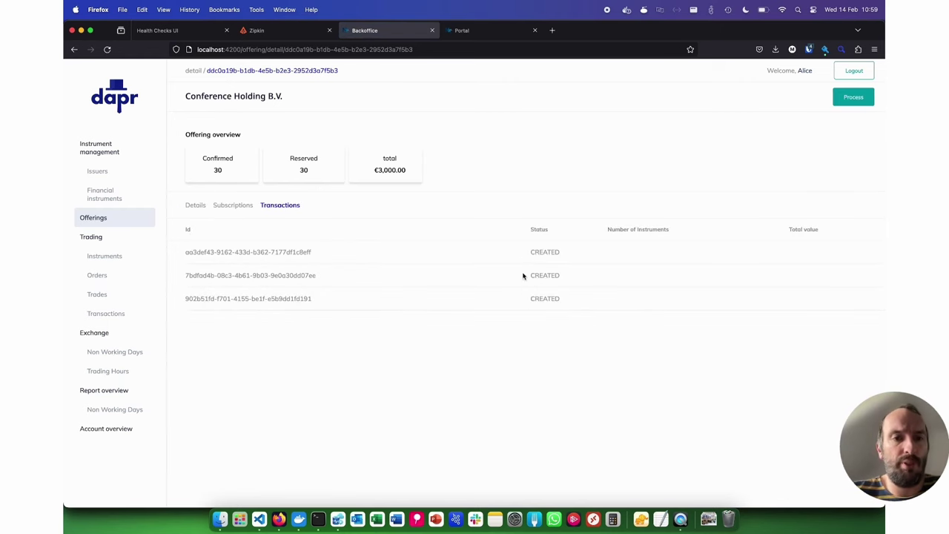
pyautogui.click(234, 207)
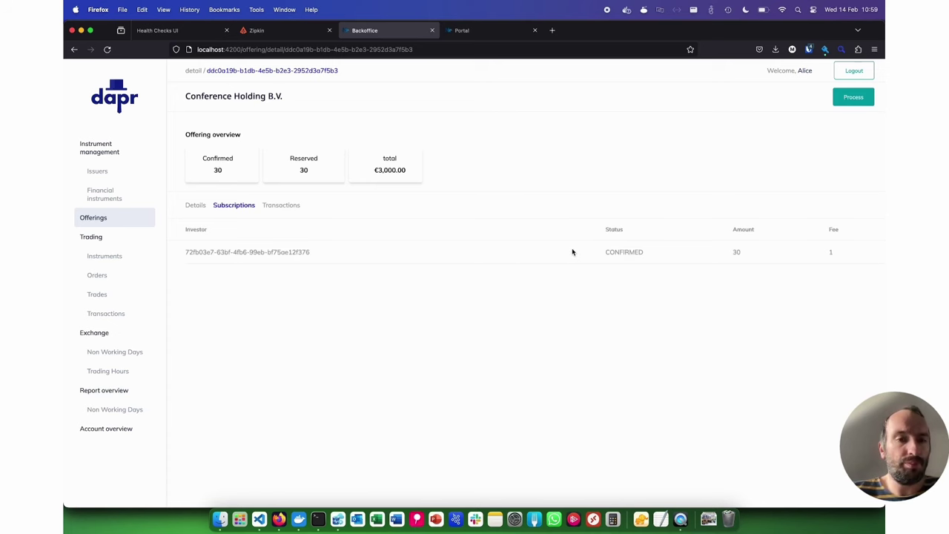
pyautogui.click(284, 207)
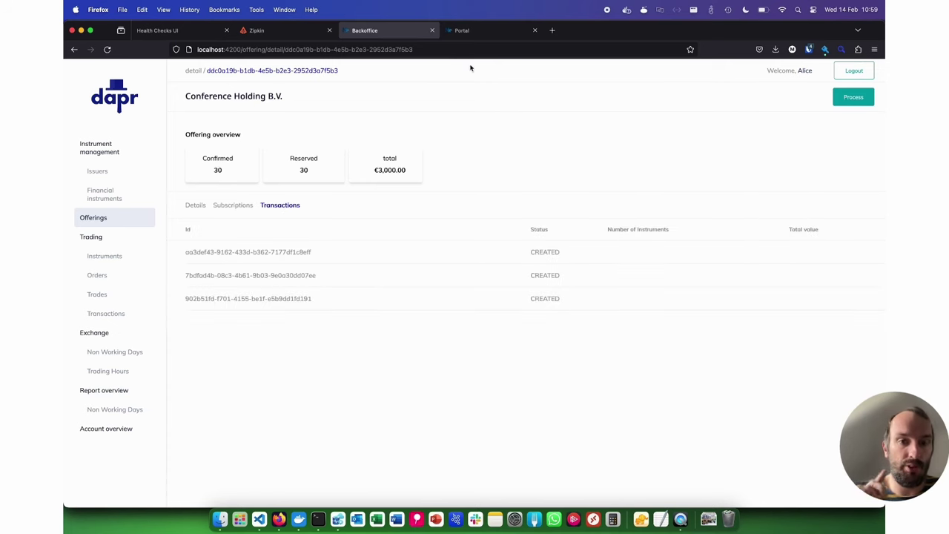
# Step: Switch to the Portal, reload the portfolio, and review the cash position, instrument position mutations and cash account mutations
pyautogui.click(468, 35)
pyautogui.click(106, 50)
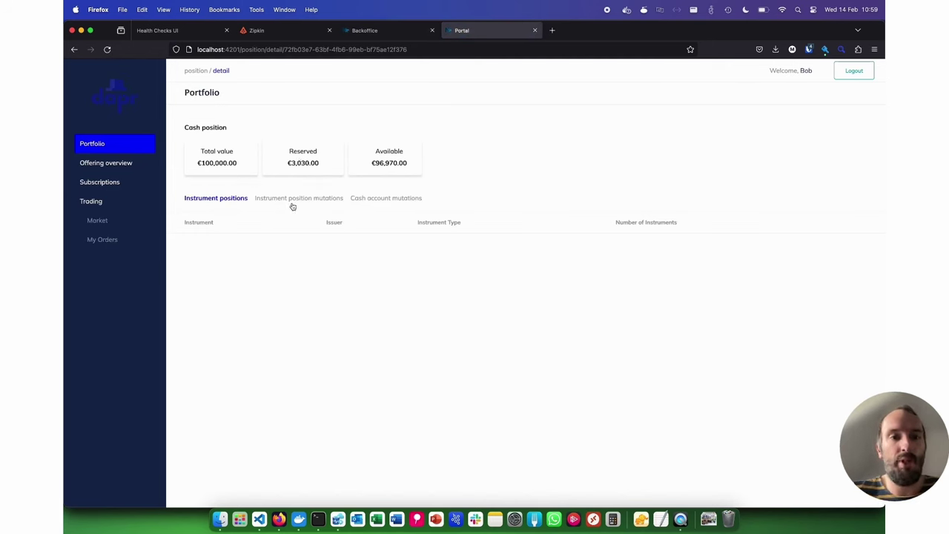
pyautogui.click(326, 201)
pyautogui.click(395, 202)
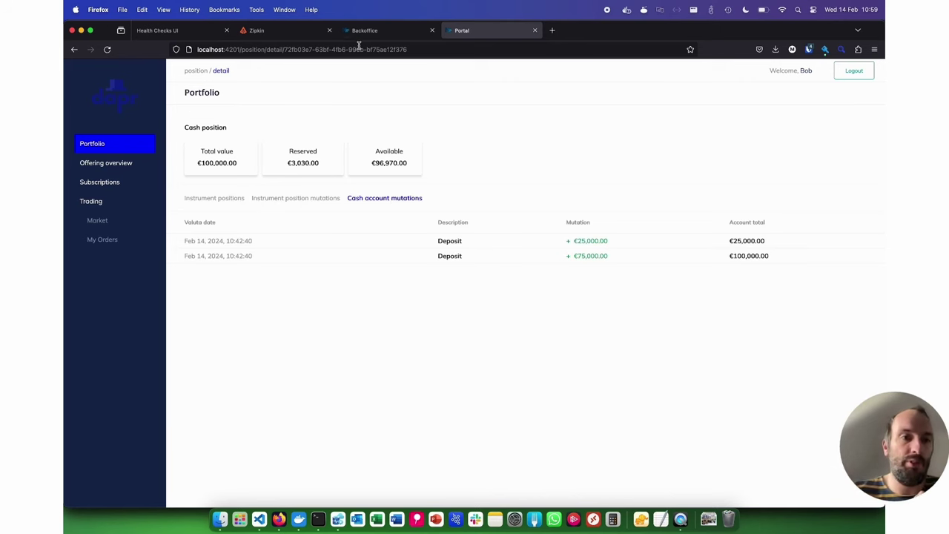
# Step: Return to the Backoffice, check the trading transactions, and process the Conference Holding B.V. offering
pyautogui.click(386, 31)
pyautogui.click(833, 101)
pyautogui.click(117, 314)
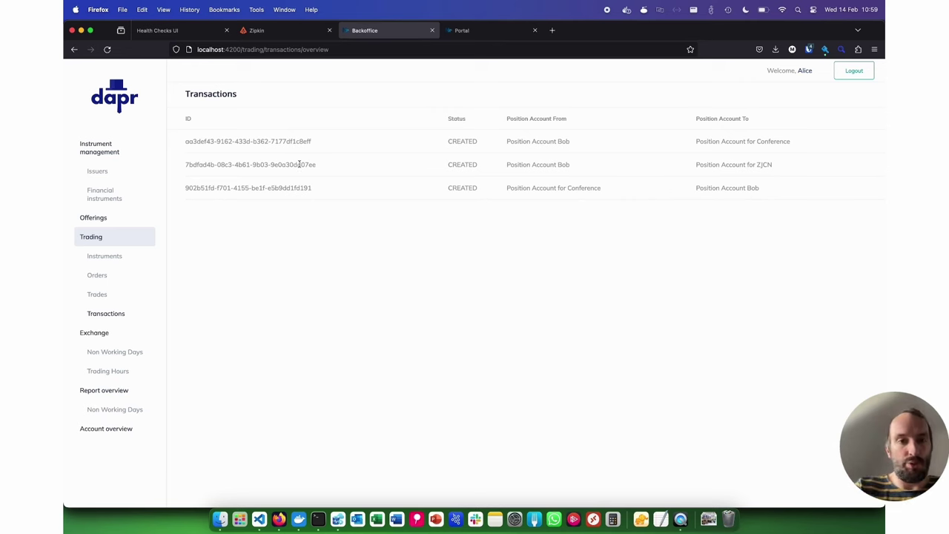
pyautogui.click(108, 217)
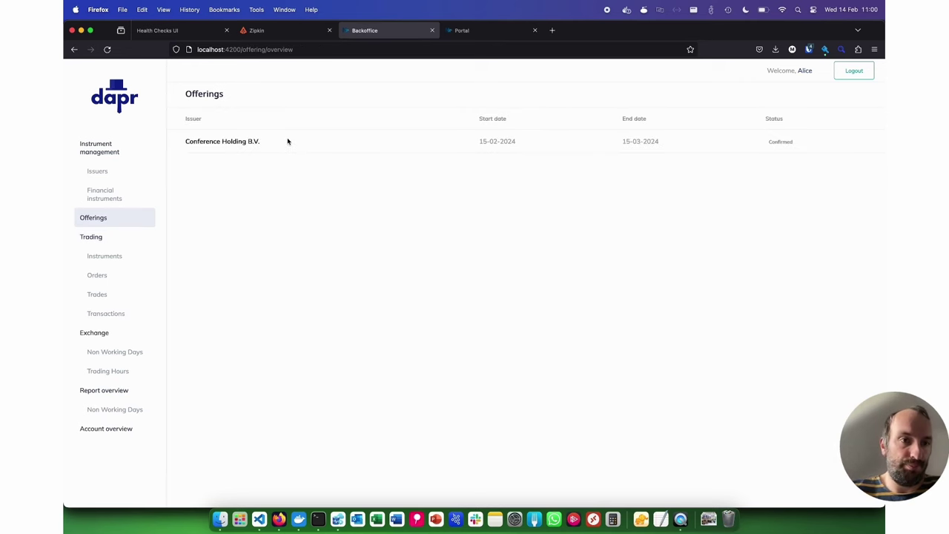
pyautogui.click(289, 142)
pyautogui.click(843, 105)
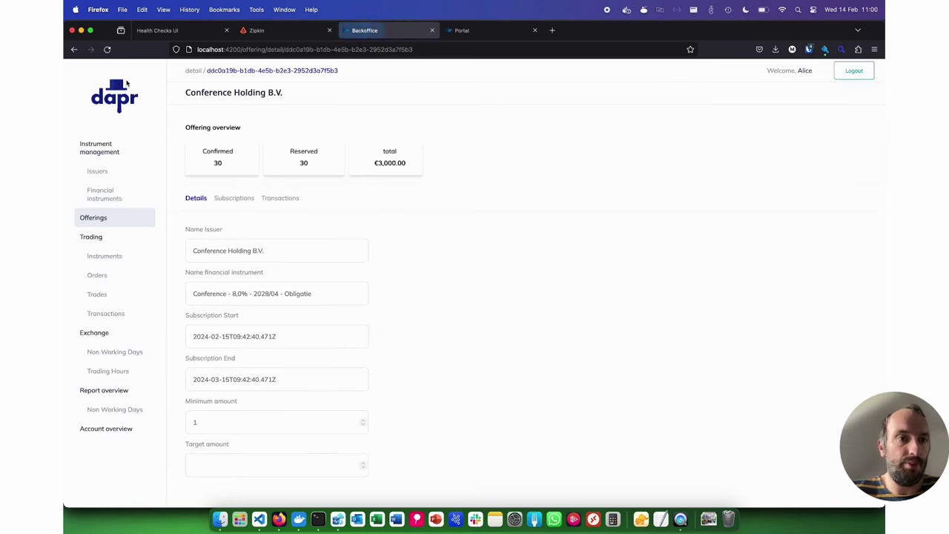
# Step: Check the processed offering's subscriptions and transactions, and view the trading transactions overview
pyautogui.click(246, 199)
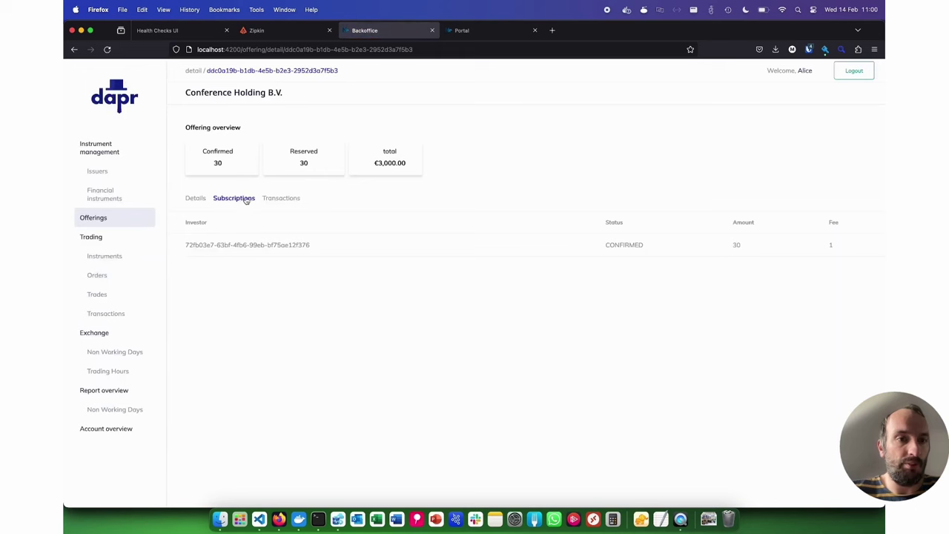
pyautogui.click(275, 199)
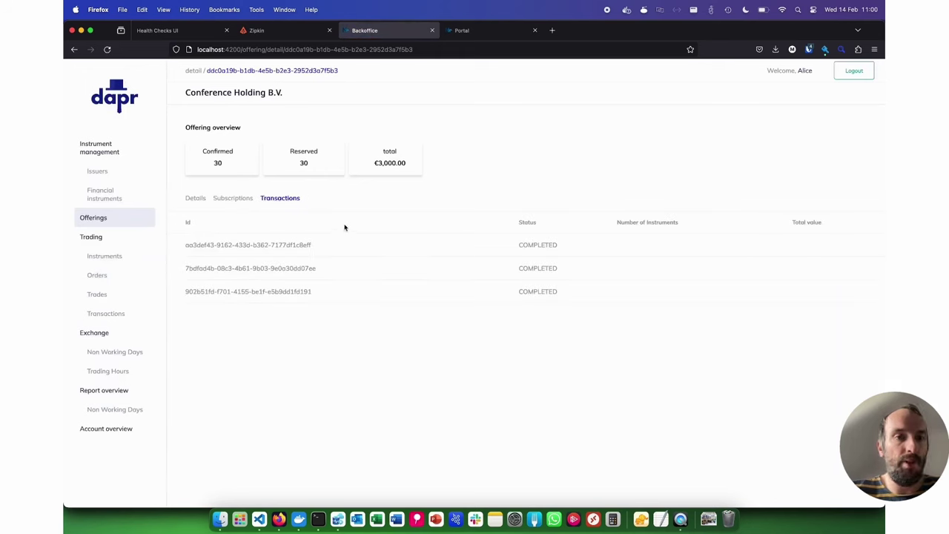
pyautogui.click(122, 315)
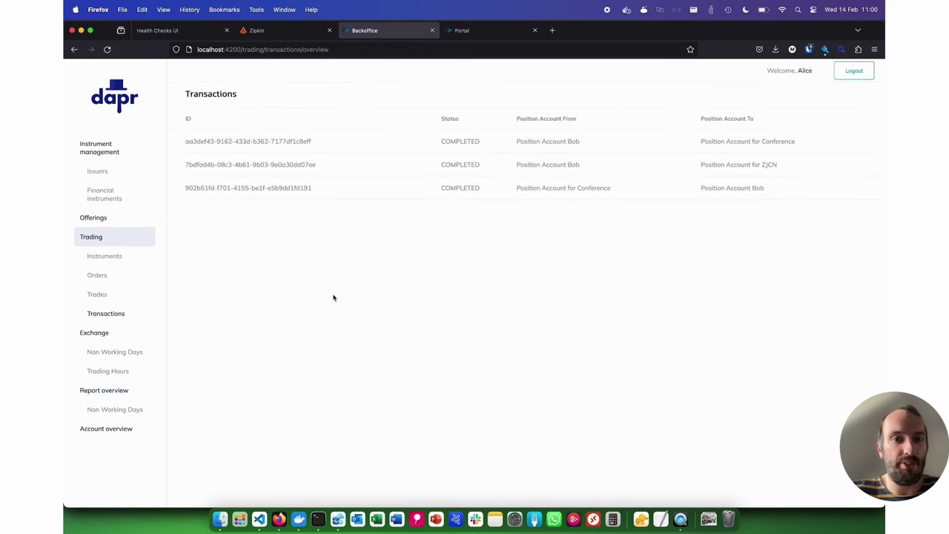
# Step: Switch to the Portal and examine the reloaded portfolio's instrument positions, instrument position mutations and cash account mutations
pyautogui.click(478, 36)
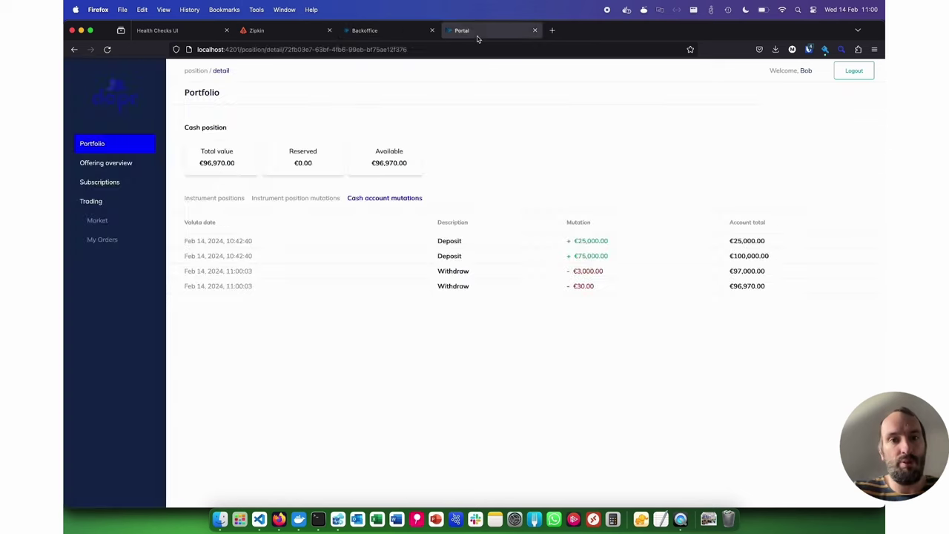
pyautogui.click(107, 49)
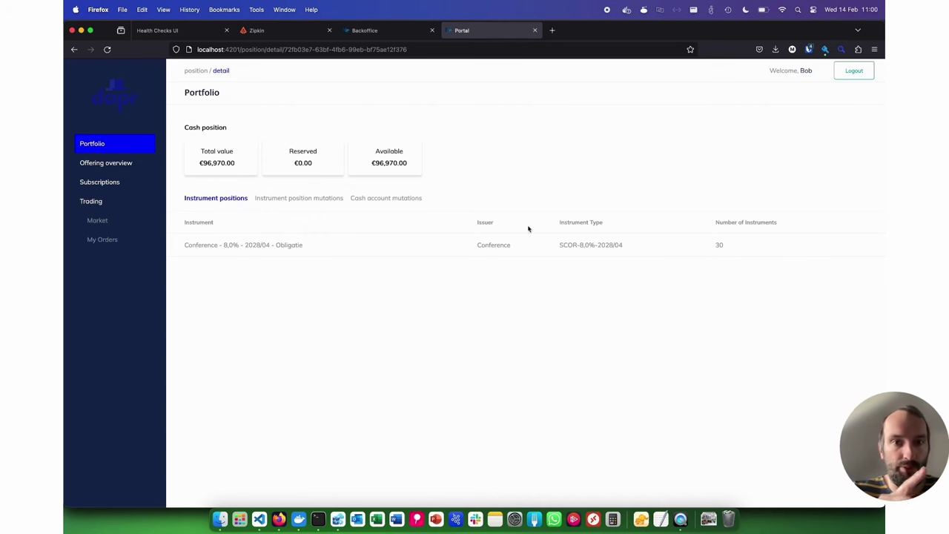
pyautogui.click(319, 202)
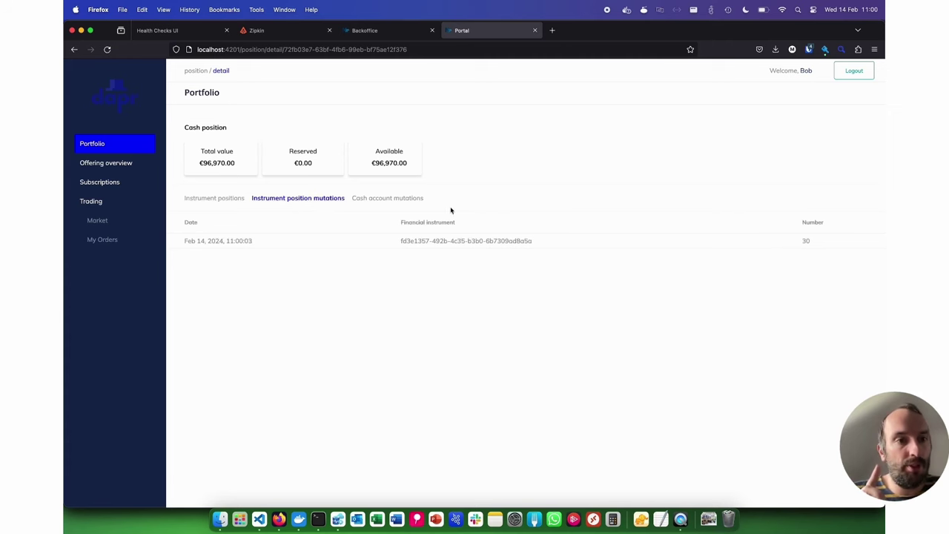
pyautogui.click(404, 201)
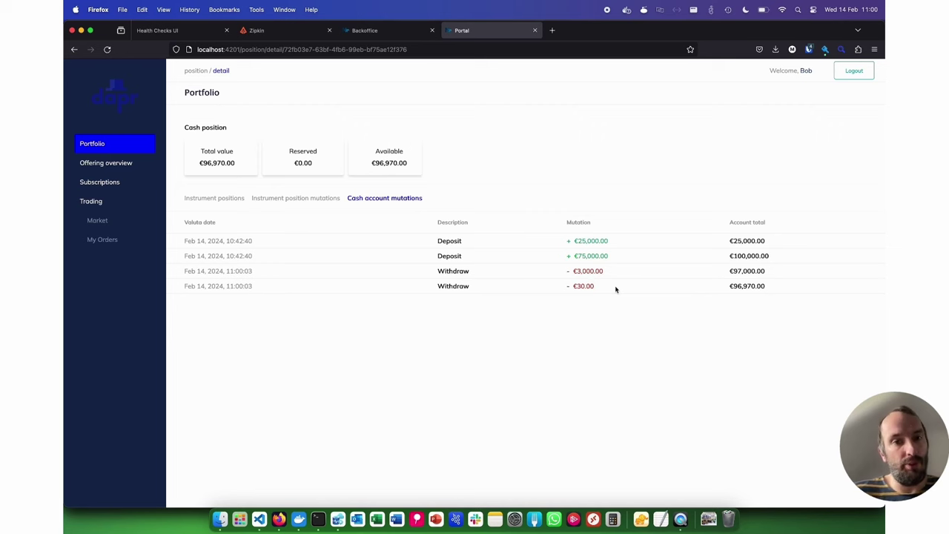
# Step: Switch to the Backoffice and review the cash position and cash mutations of the Position Account for ZJCN
pyautogui.click(392, 29)
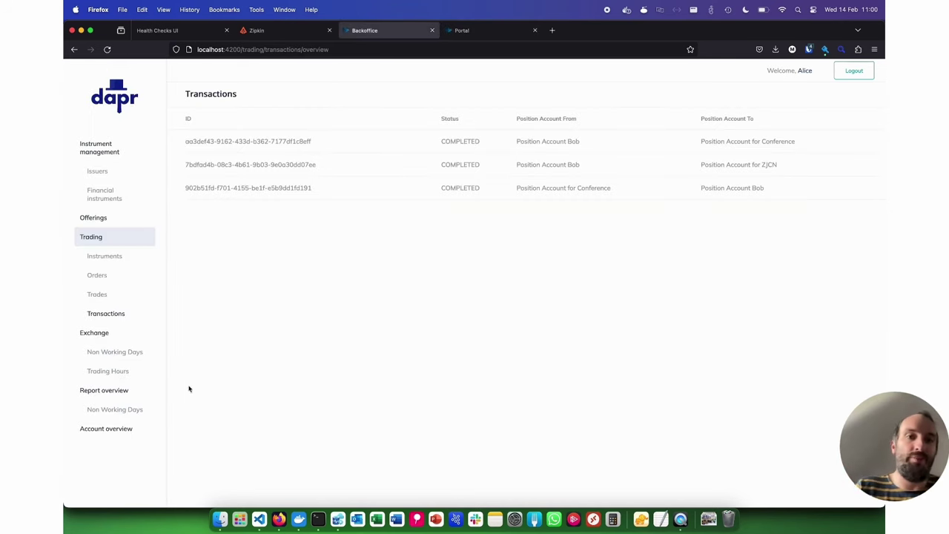
pyautogui.click(132, 429)
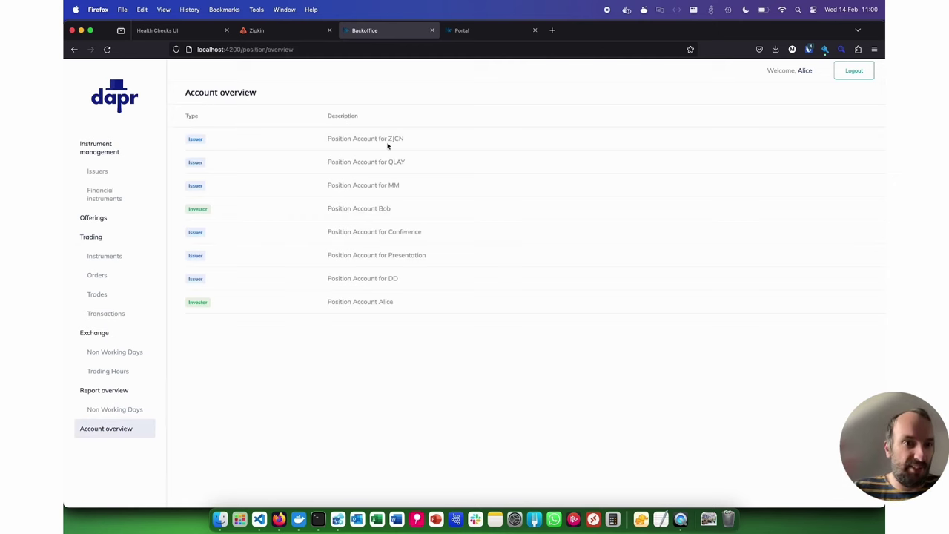
pyautogui.click(386, 138)
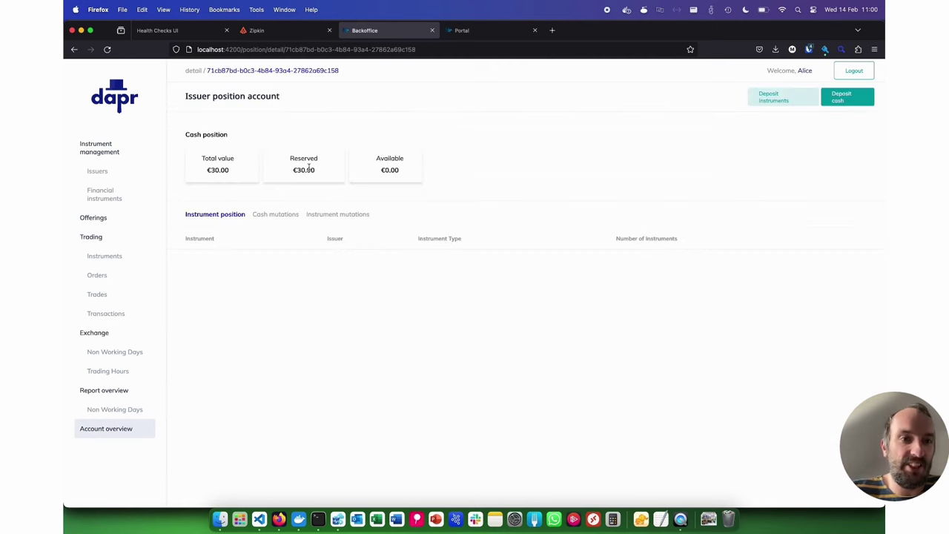
pyautogui.click(280, 216)
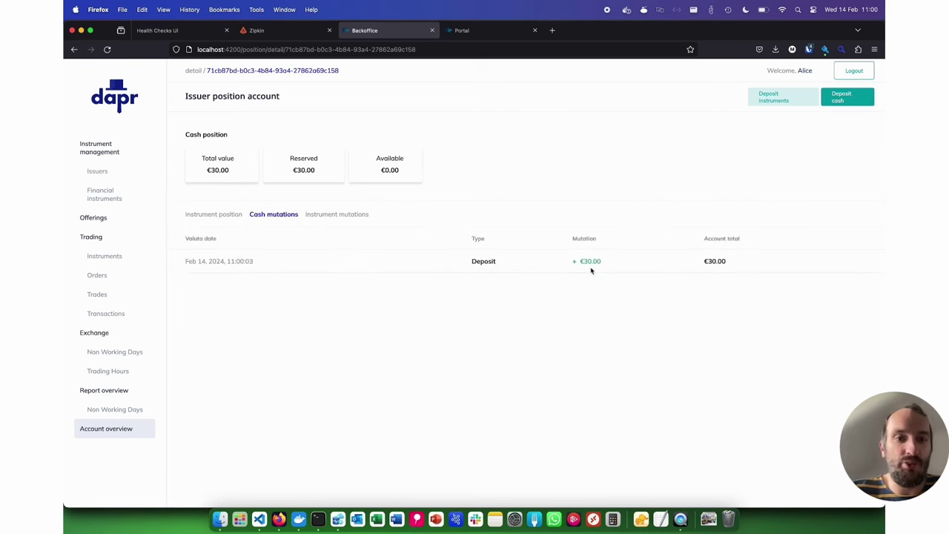
# Step: Open the Position Account for Conference and review its cash mutations, instrument position and instrument mutations
pyautogui.click(123, 429)
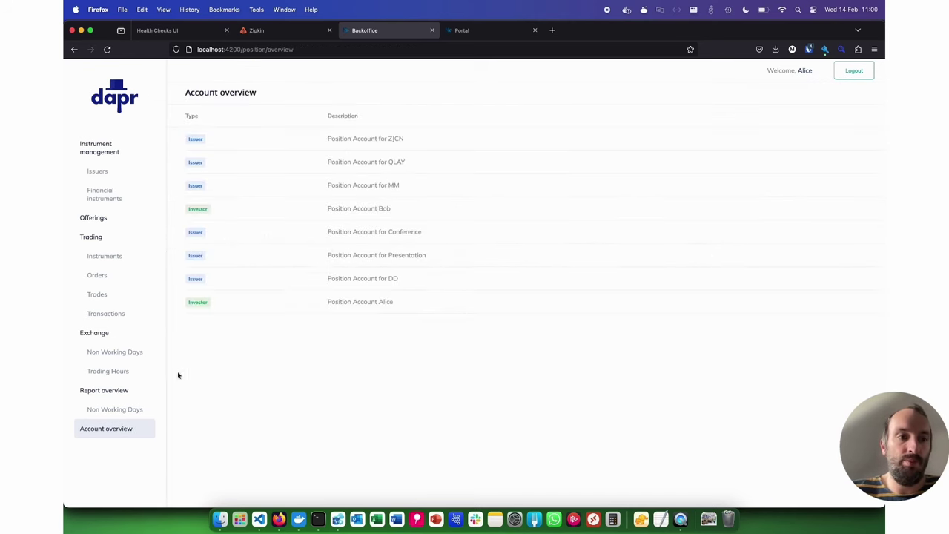
pyautogui.click(383, 234)
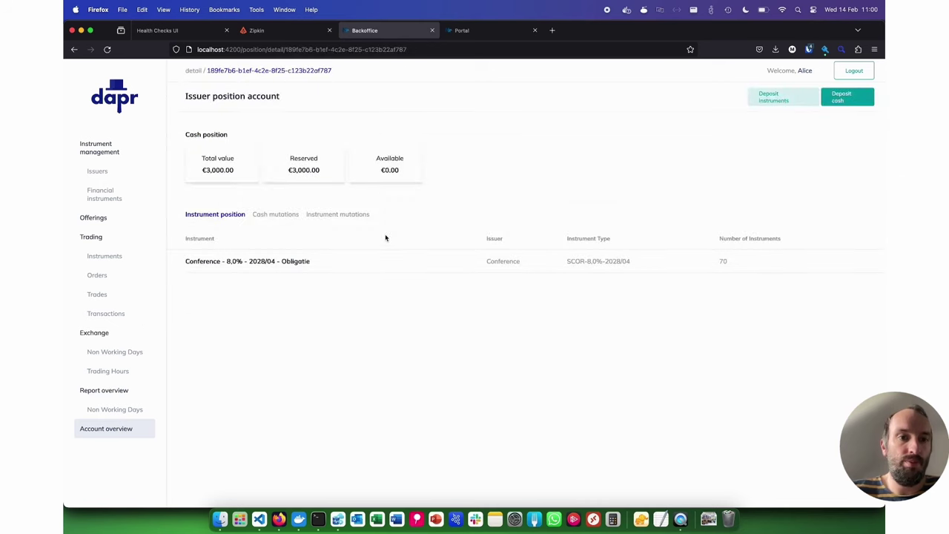
pyautogui.click(281, 217)
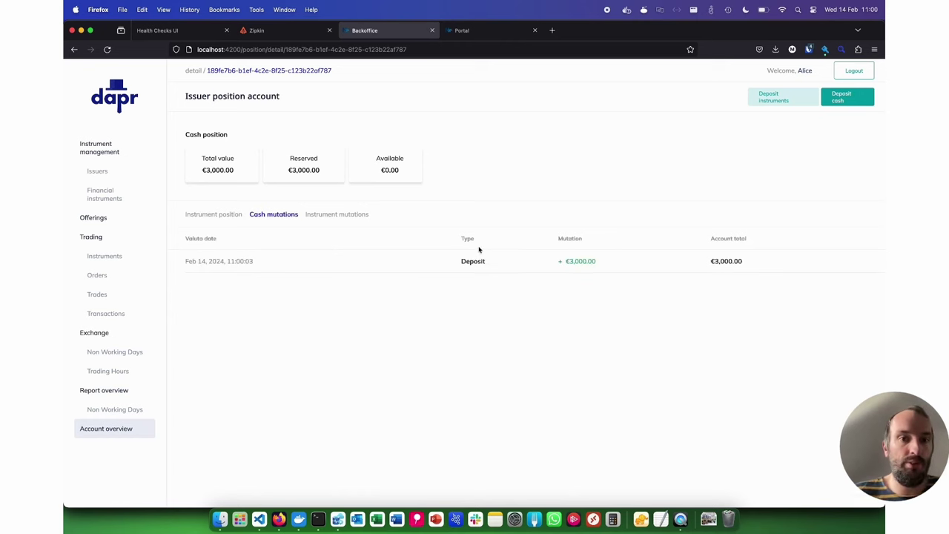
pyautogui.click(219, 217)
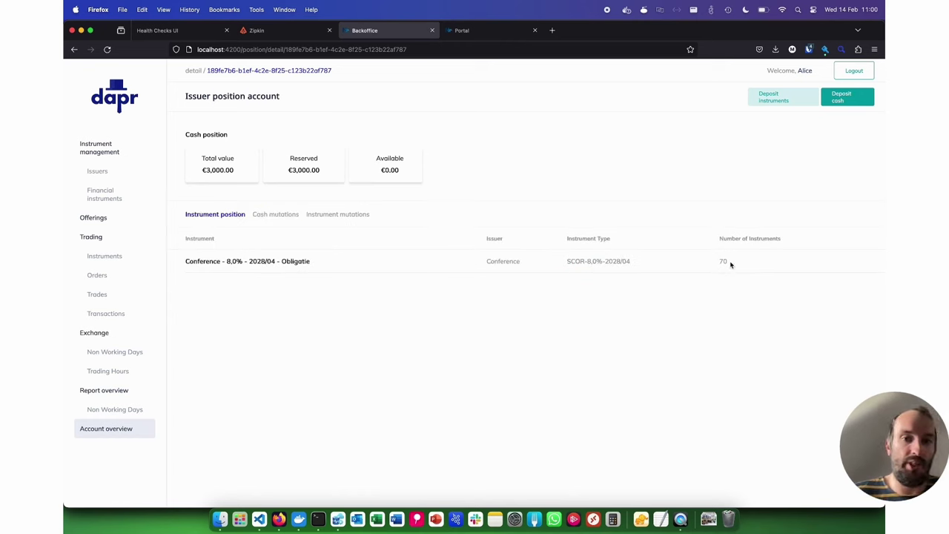
pyautogui.click(353, 215)
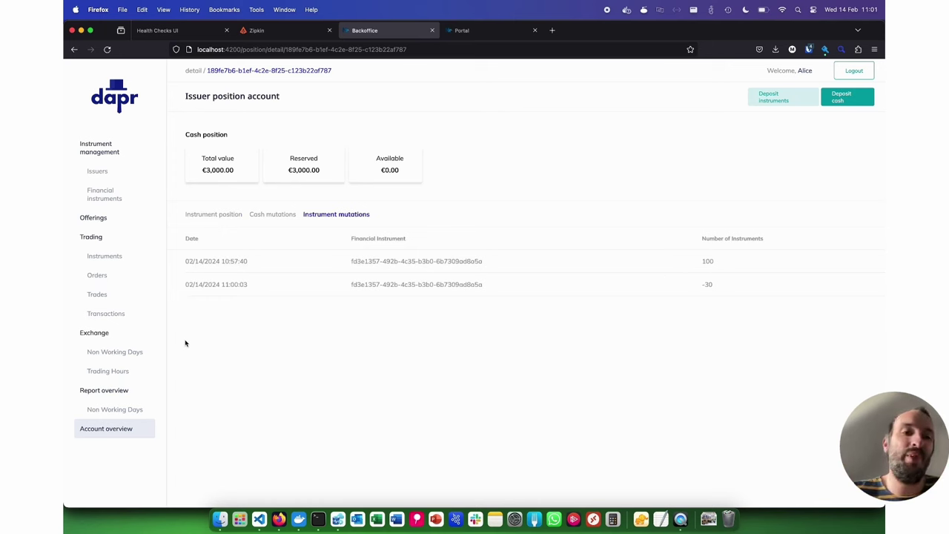
# Step: Switch to Zipkin, set the dependencies end time to 02/14/2024 11:05:00, and rerun the dependency search
pyautogui.click(256, 31)
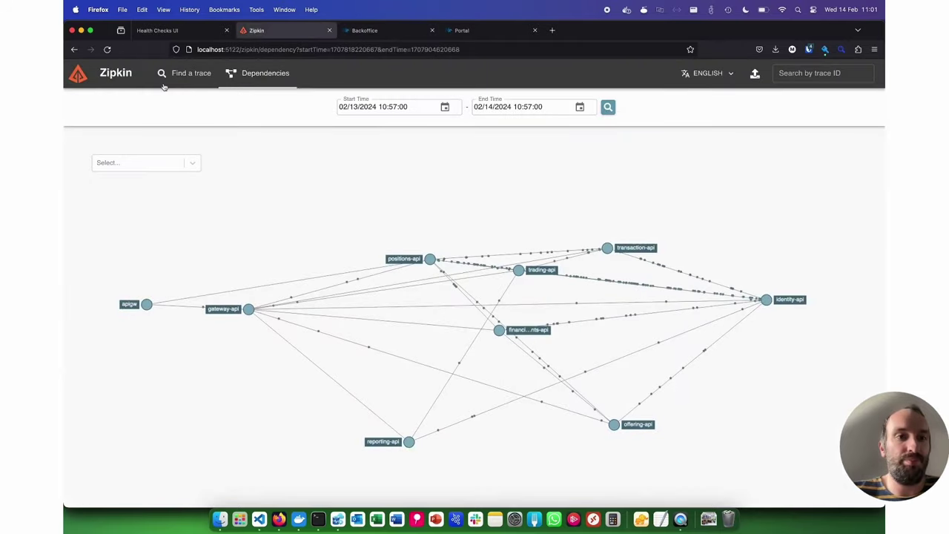
pyautogui.click(580, 106)
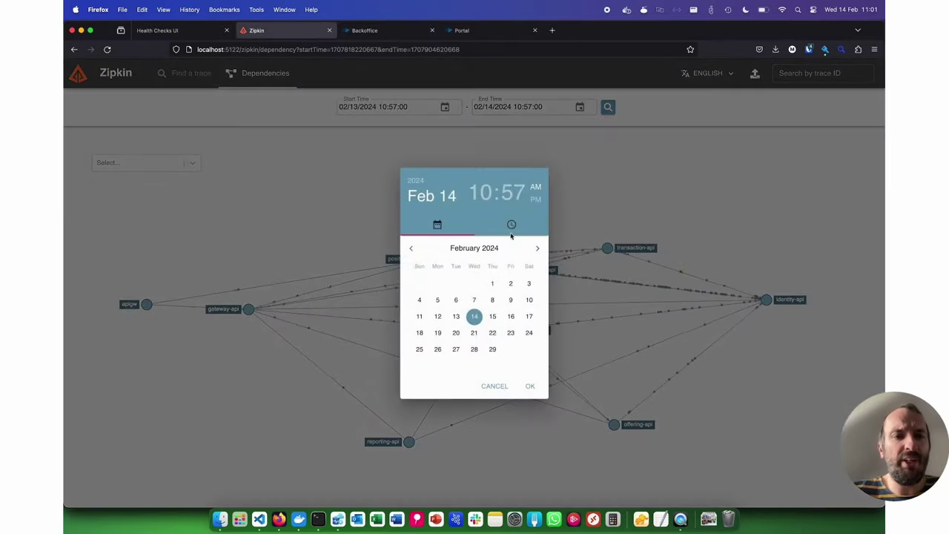
pyautogui.click(511, 224)
pyautogui.click(499, 263)
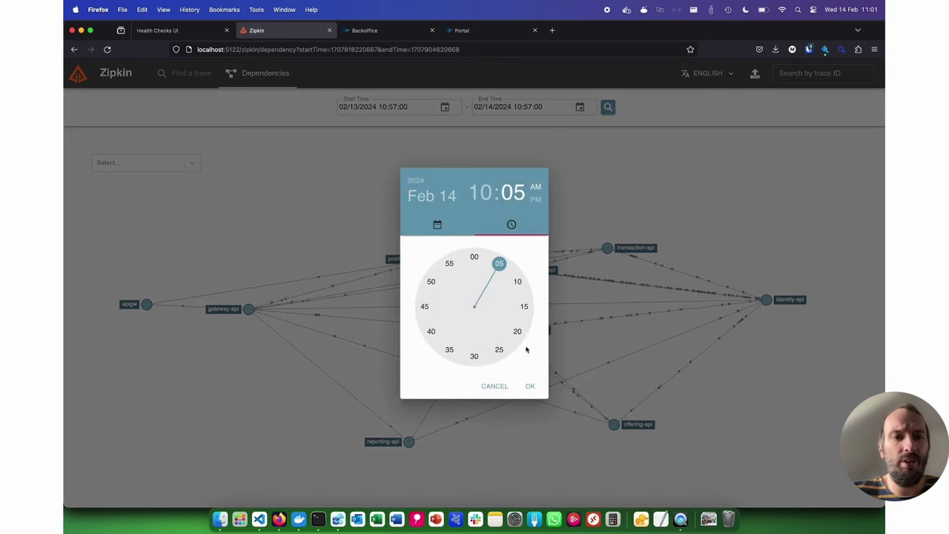
pyautogui.click(530, 386)
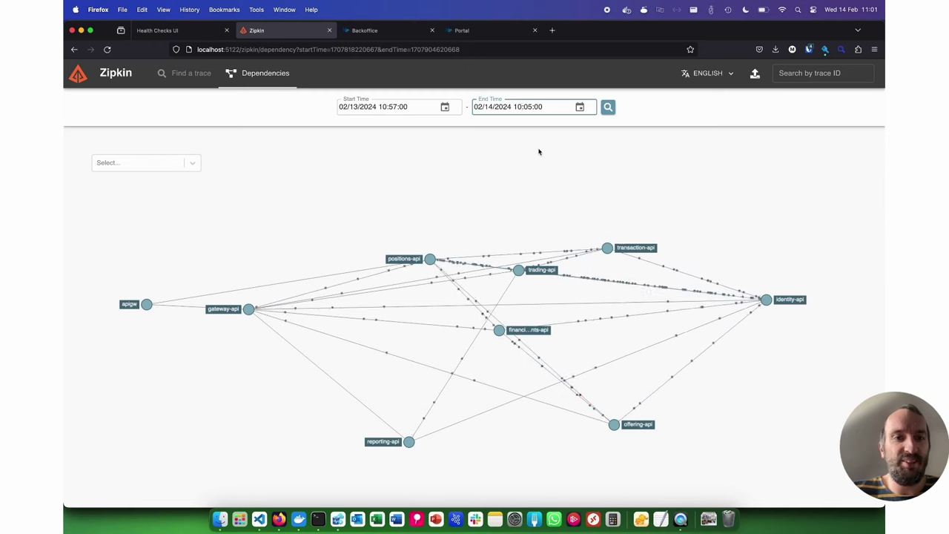
pyautogui.write('11')
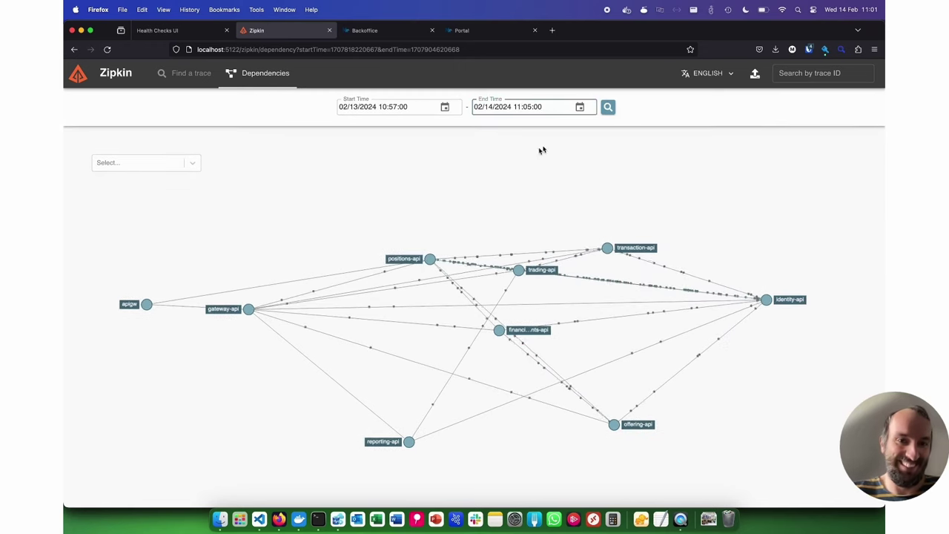
pyautogui.click(609, 107)
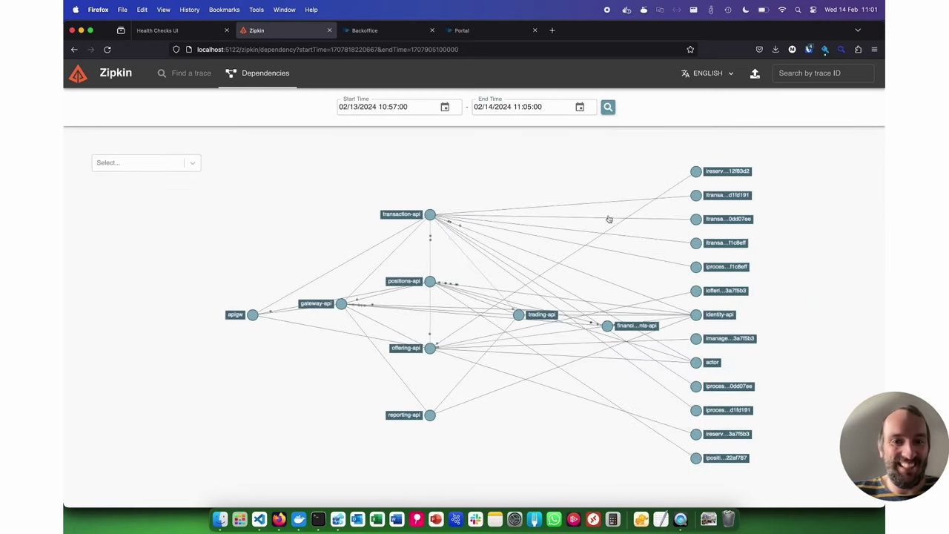